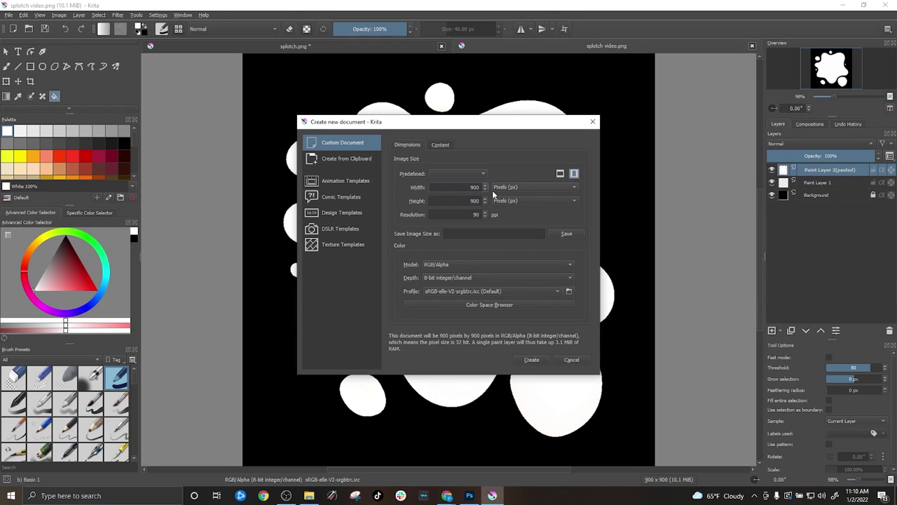
# Step: Create a new 500 × 500 pixel canvas at 90 ppi in the New Document dialog
pyautogui.write('500')
pyautogui.click(474, 203)
pyautogui.write('10')
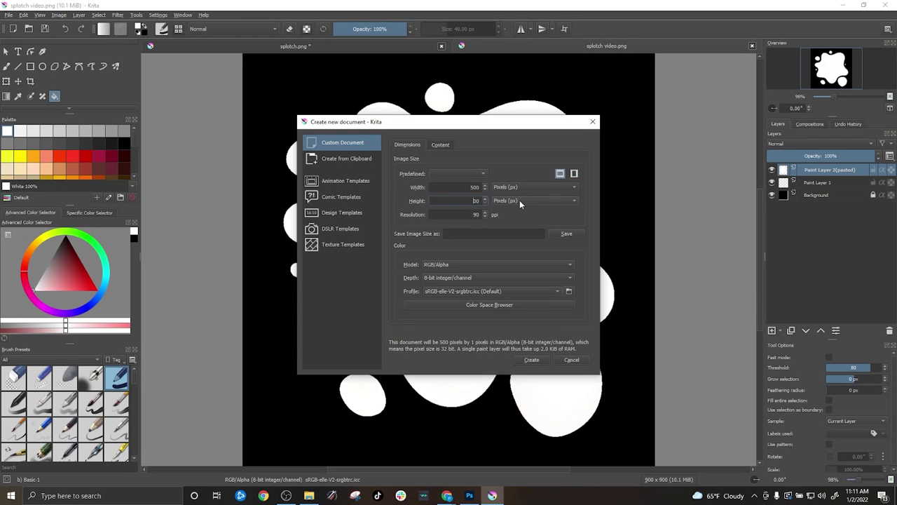
pyautogui.write('0')
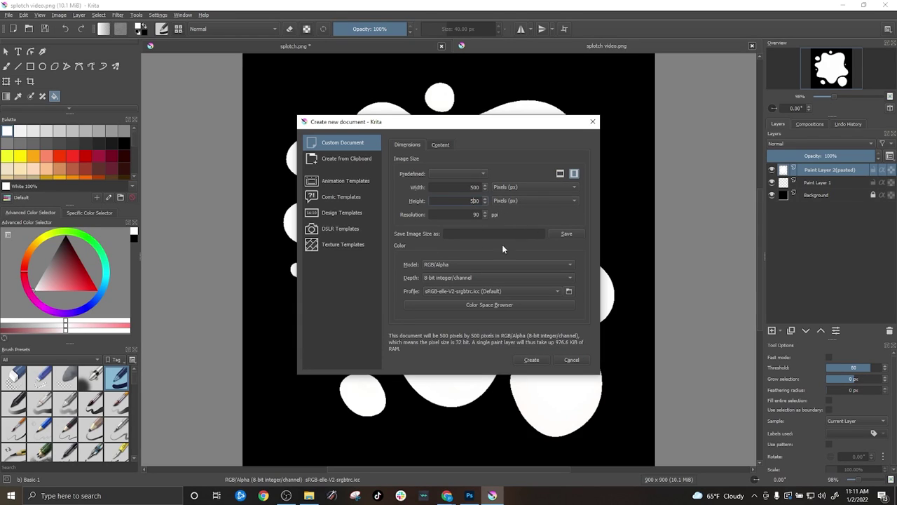
pyautogui.click(478, 214)
pyautogui.write('90')
pyautogui.click(530, 362)
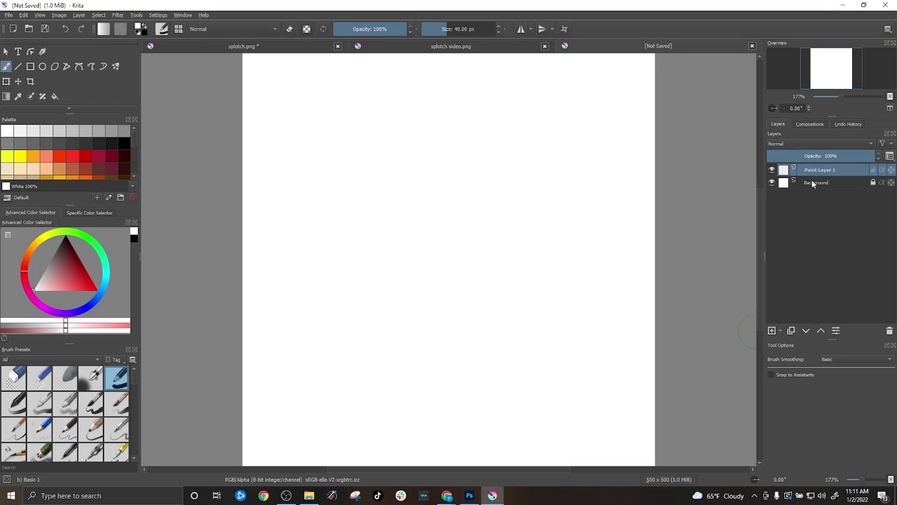
# Step: Select the Background layer and drag the Krita window aside to reveal the browser
pyautogui.click(813, 183)
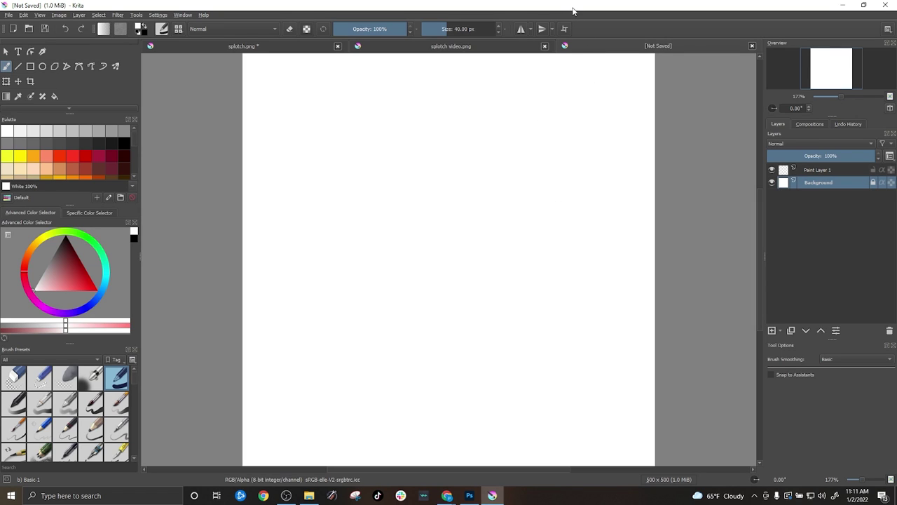
pyautogui.moveTo(573, 10); pyautogui.dragTo(375, 133)
# Step: Search Yahoo for 'cartoon penguin' and show the image results
pyautogui.click(121, 23)
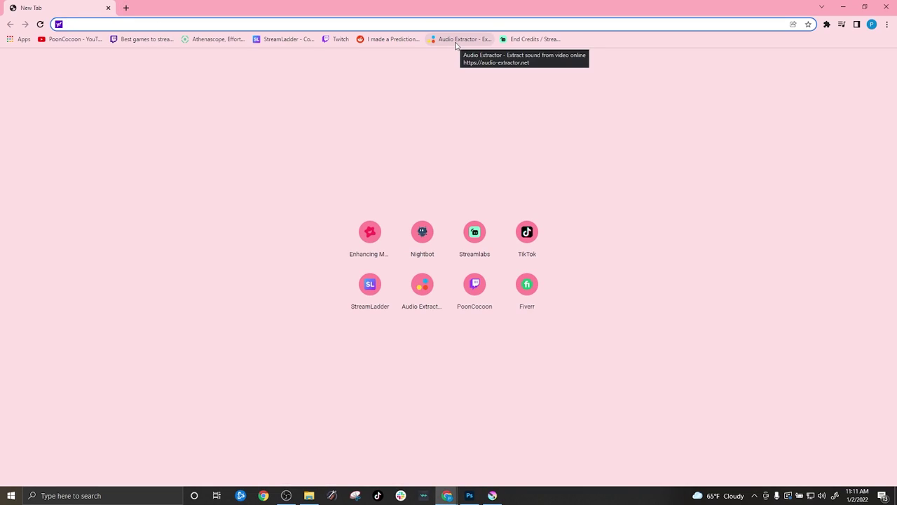
pyautogui.write('cart')
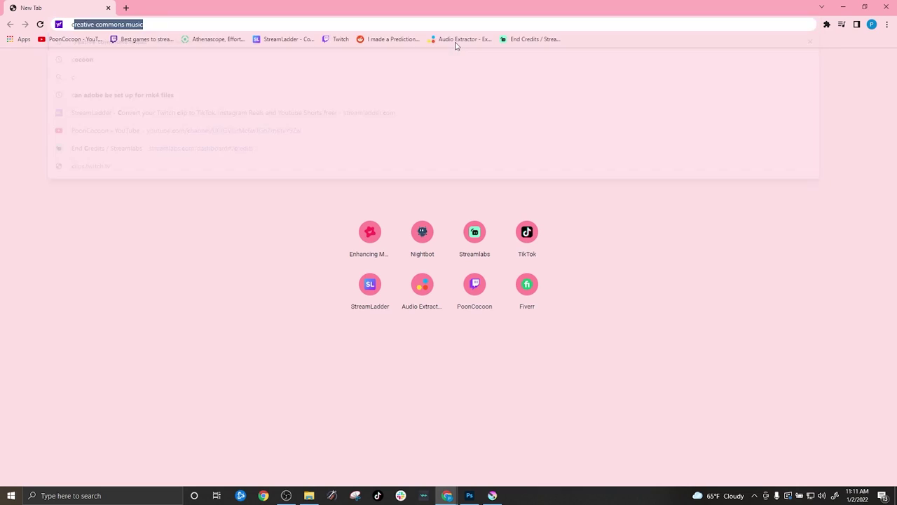
pyautogui.write('oon ')
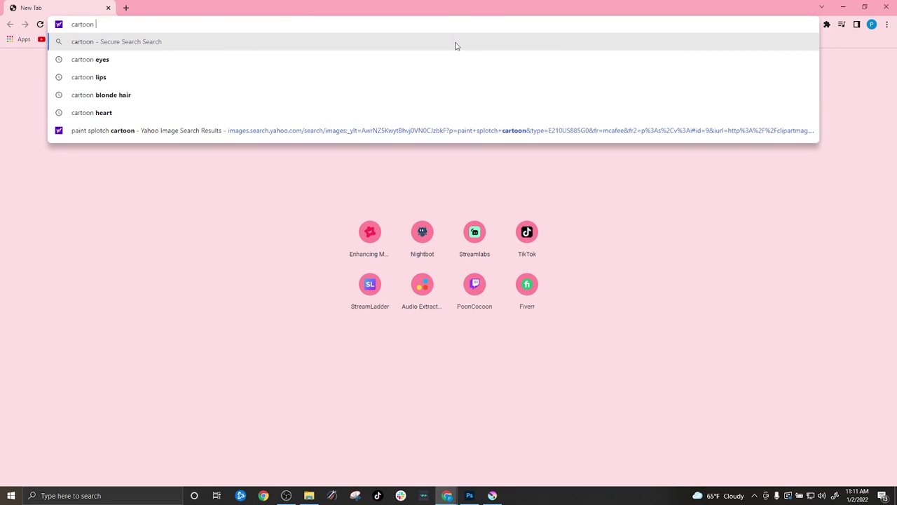
pyautogui.write('penguin')
pyautogui.press('Return')
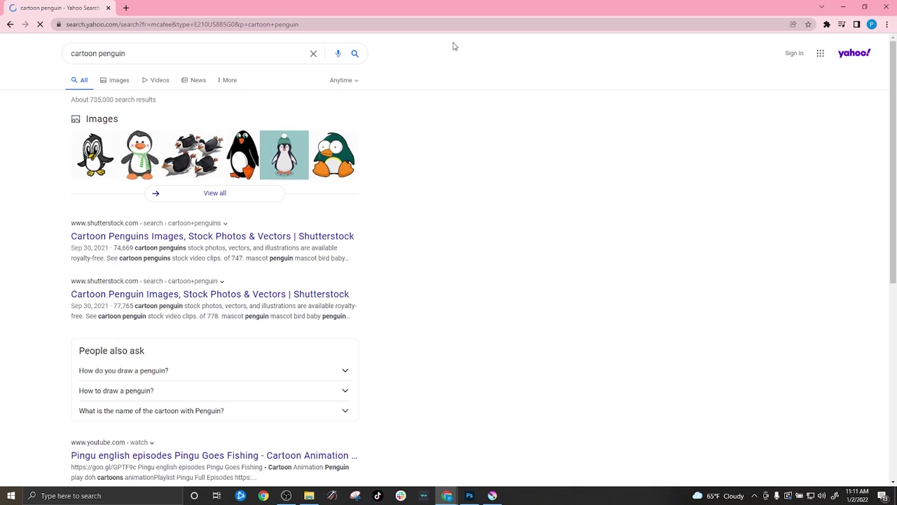
pyautogui.click(119, 83)
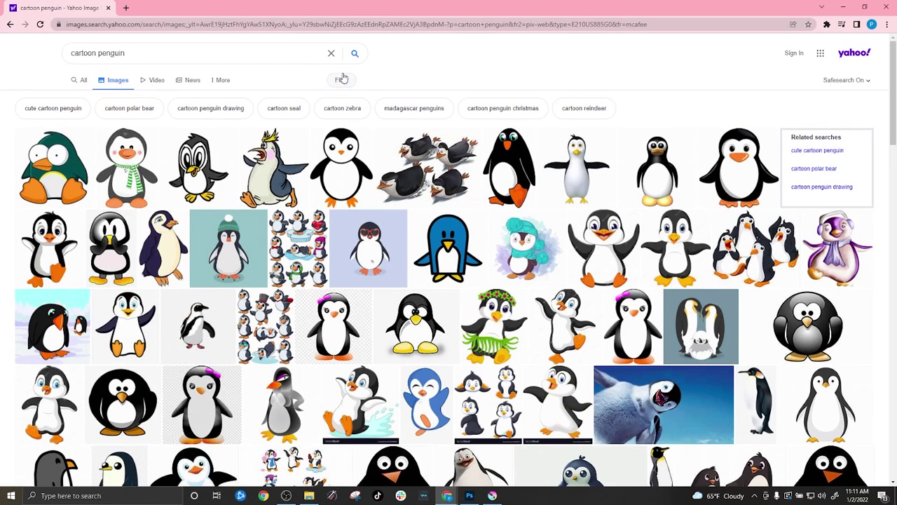
# Step: Filter the images to free commercial use and Transparent type
pyautogui.click(344, 81)
pyautogui.click(317, 101)
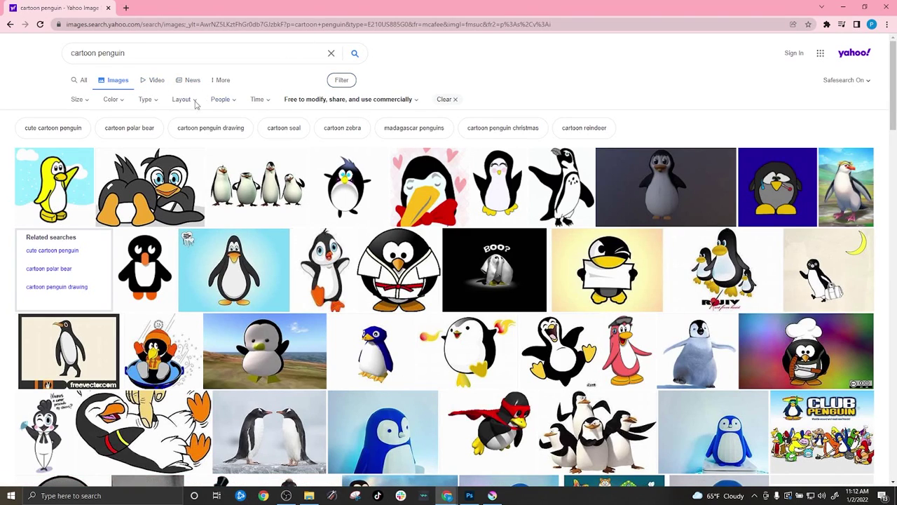
pyautogui.click(145, 103)
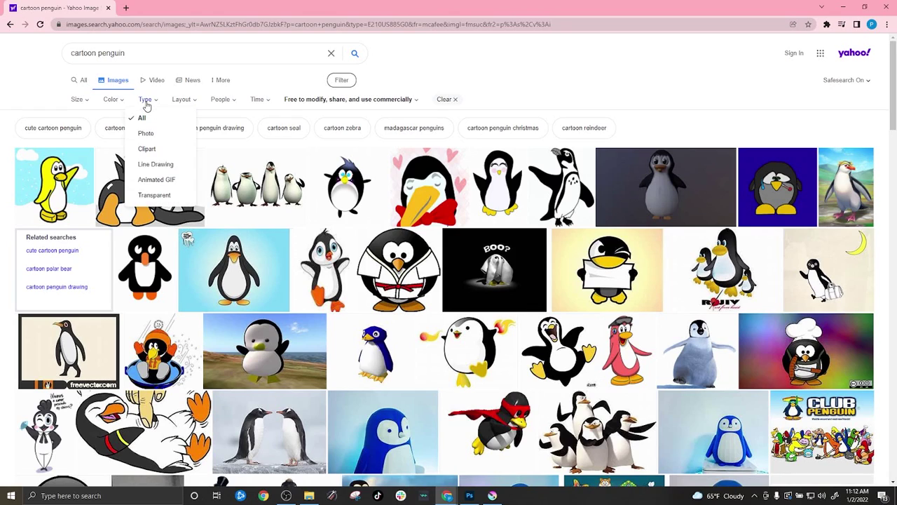
pyautogui.click(156, 196)
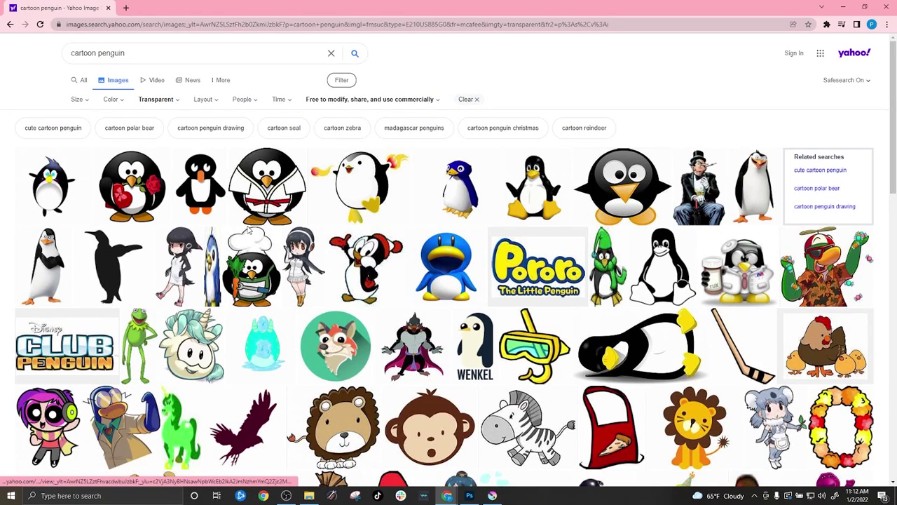
# Step: Preview the first penguin result and the folded-arms penguin enlarged, then close them
pyautogui.click(169, 104)
pyautogui.click(440, 79)
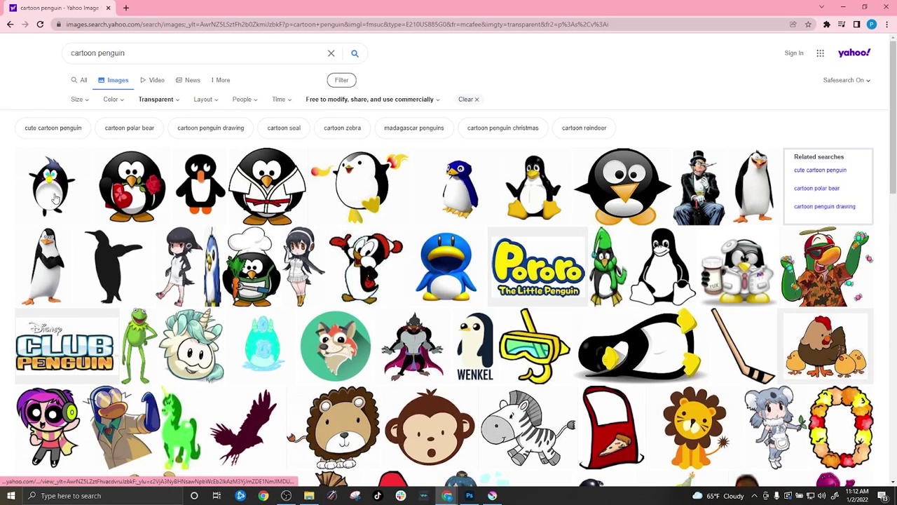
pyautogui.click(56, 199)
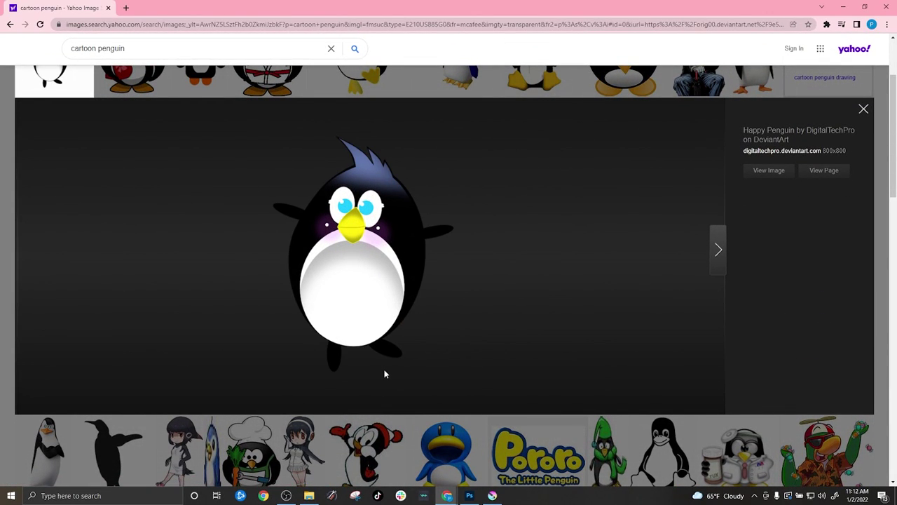
pyautogui.click(864, 112)
pyautogui.click(68, 159)
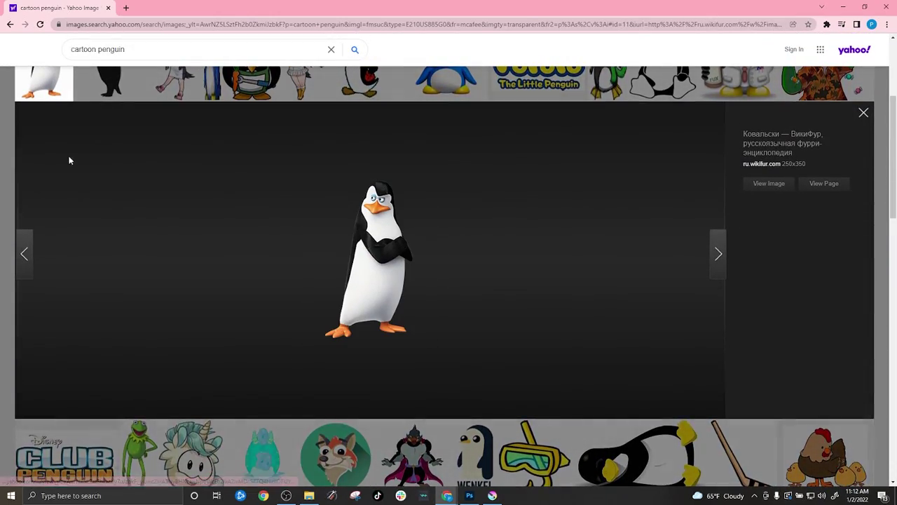
pyautogui.click(864, 112)
pyautogui.scroll(3, 280, 138)
pyautogui.scroll(1, 279, 137)
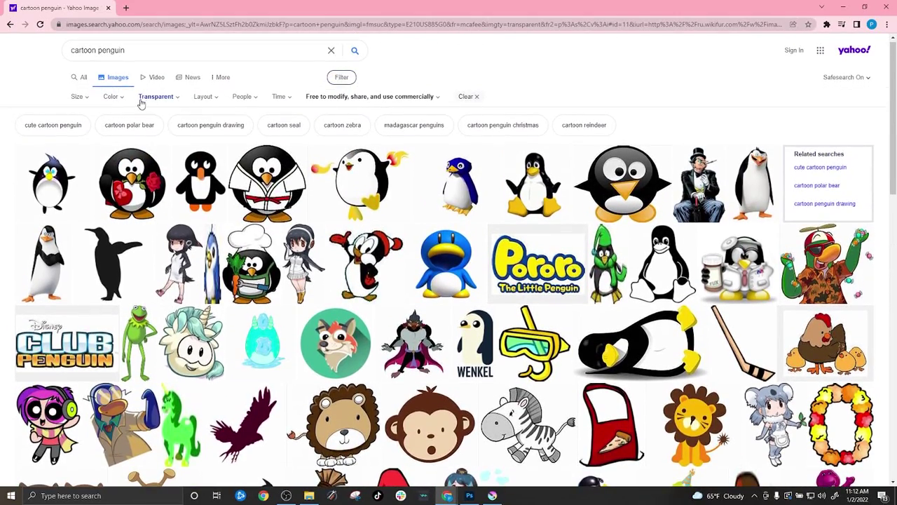
# Step: Set the Type filter back to All and copy the dancing penguin image
pyautogui.click(140, 103)
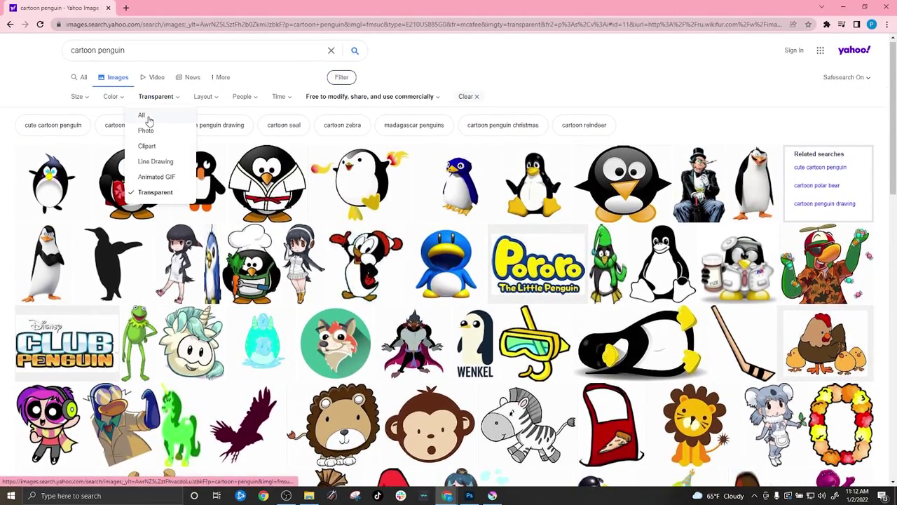
pyautogui.click(145, 116)
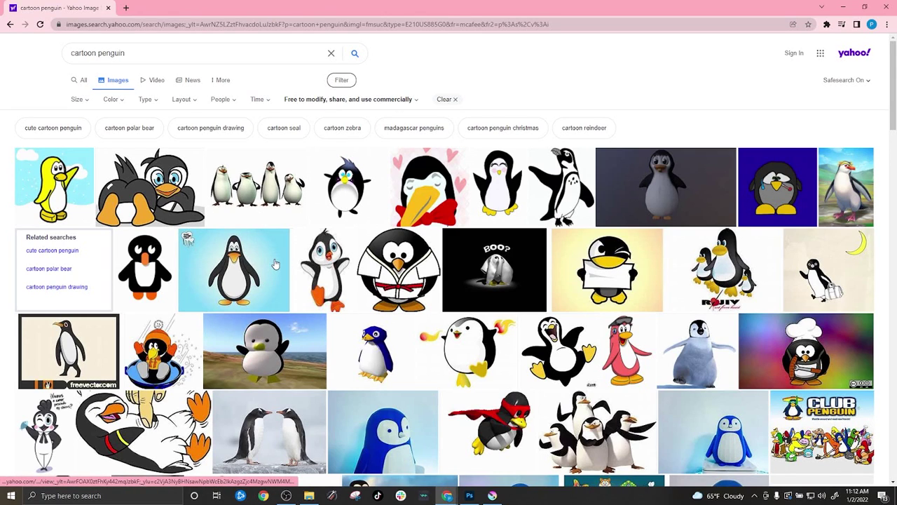
pyautogui.click(321, 267)
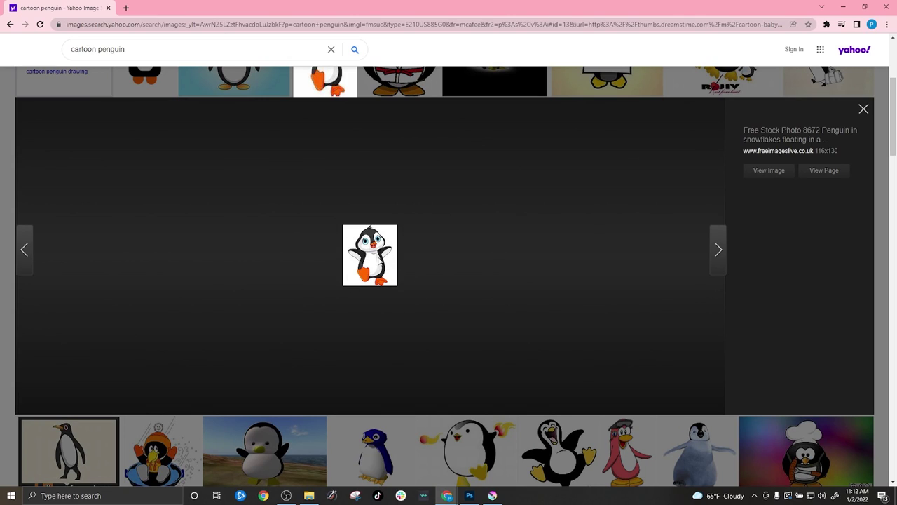
pyautogui.rightClick(379, 260)
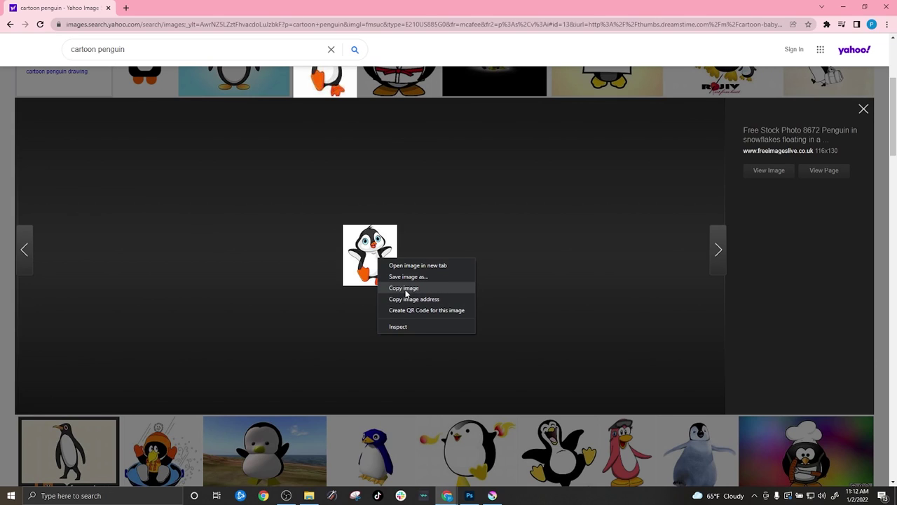
pyautogui.click(406, 288)
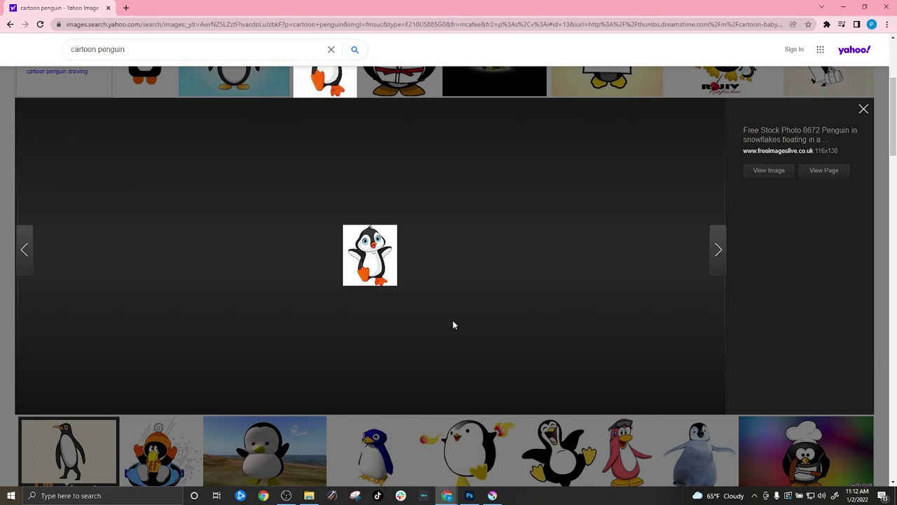
# Step: Paste the copied penguin into the Krita canvas using web colours
pyautogui.click(492, 496)
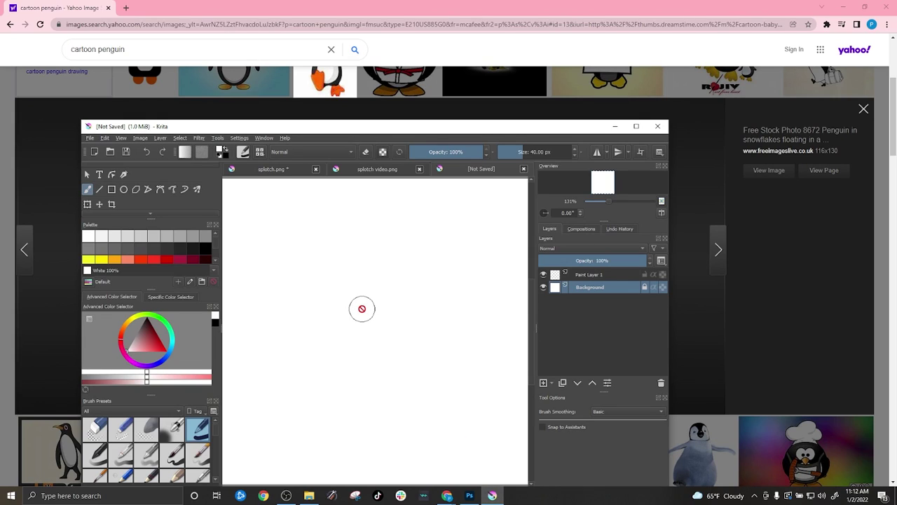
pyautogui.hotkey('ctrl', 'v')
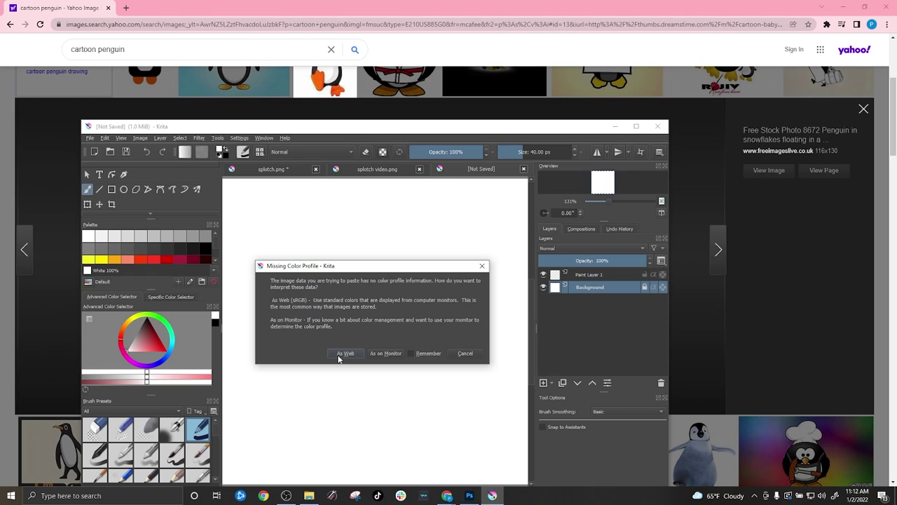
pyautogui.click(345, 353)
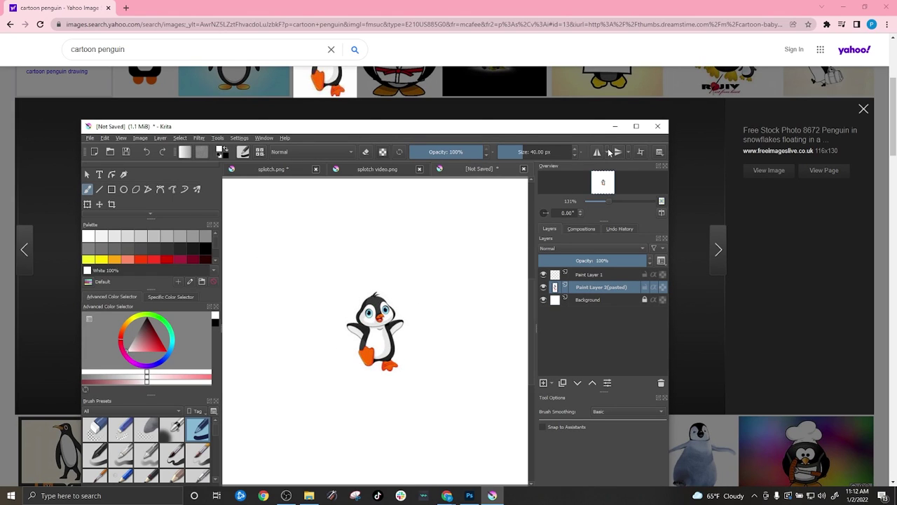
# Step: Maximize Krita, hide the Background layer, and choose the Big_Paint workspace
pyautogui.moveTo(583, 130); pyautogui.dragTo(615, 73)
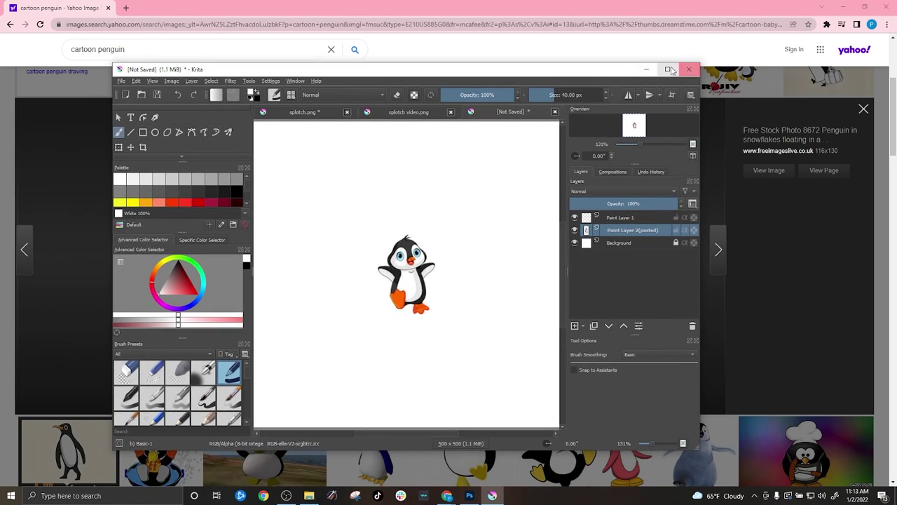
pyautogui.click(668, 69)
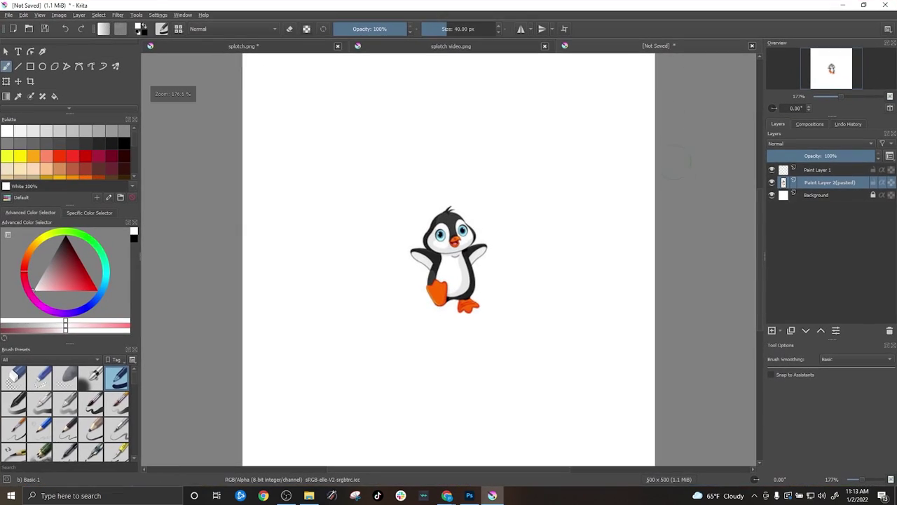
pyautogui.click(772, 194)
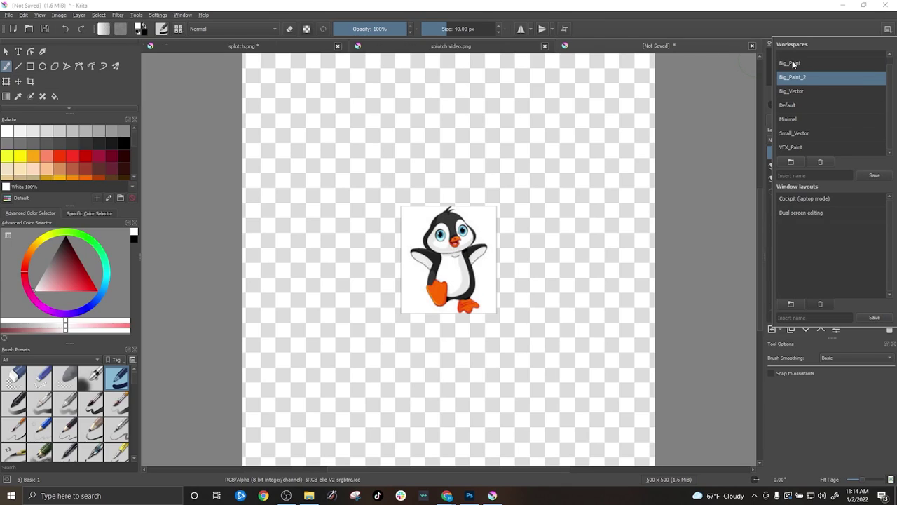
pyautogui.click(789, 63)
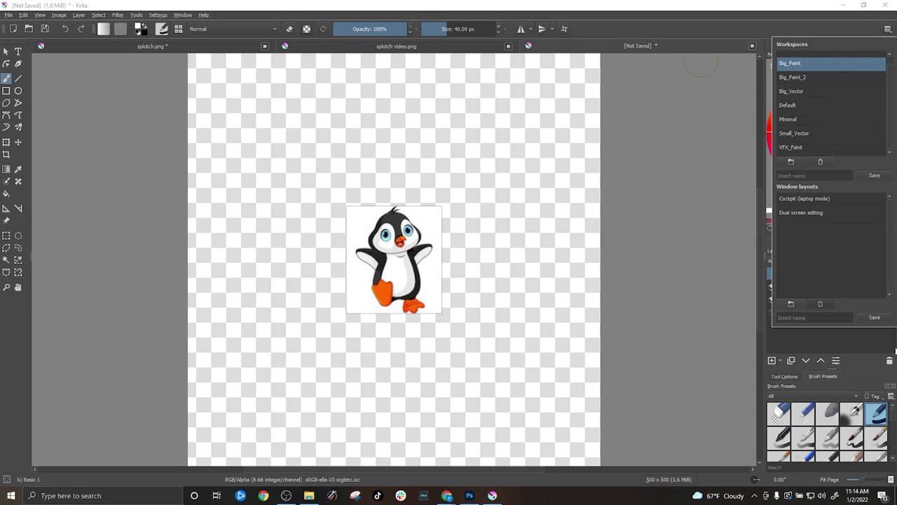
# Step: Select the white area around the penguin with Contiguous Selection, clear it, and deselect
pyautogui.click(717, 119)
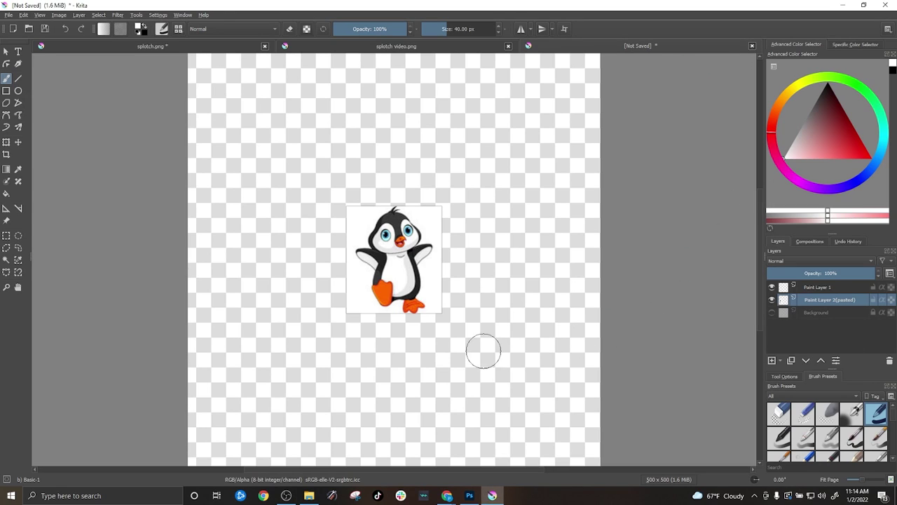
pyautogui.click(6, 260)
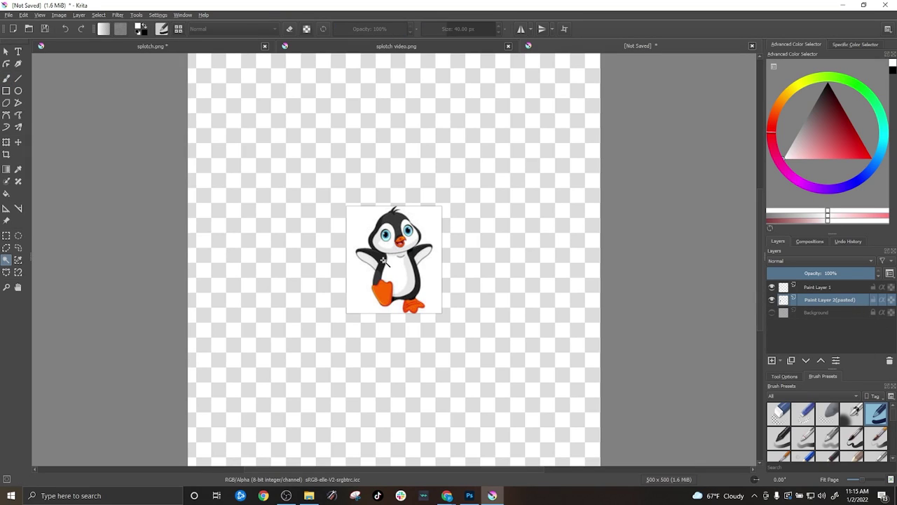
pyautogui.click(357, 216)
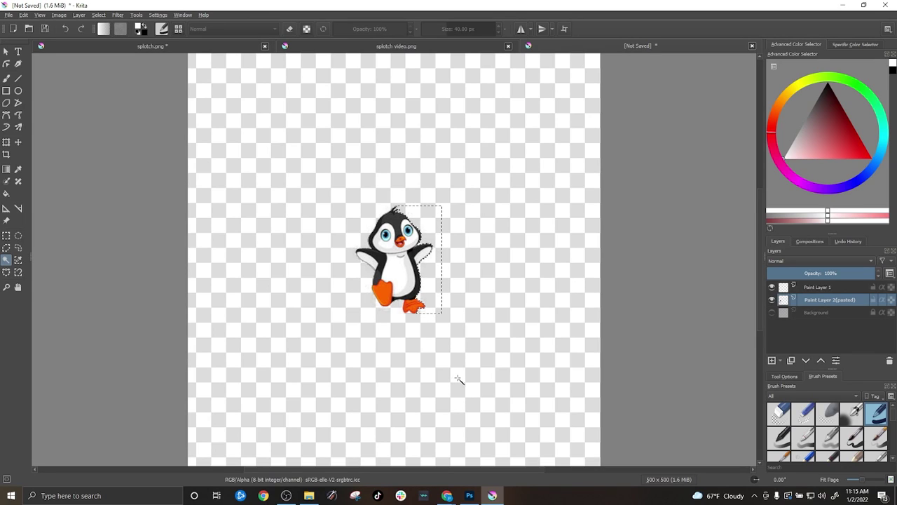
pyautogui.click(98, 15)
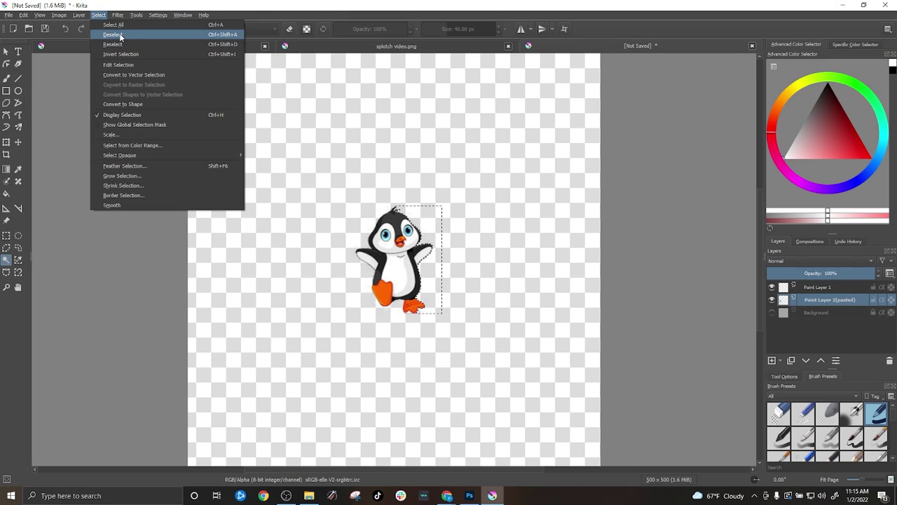
pyautogui.click(121, 35)
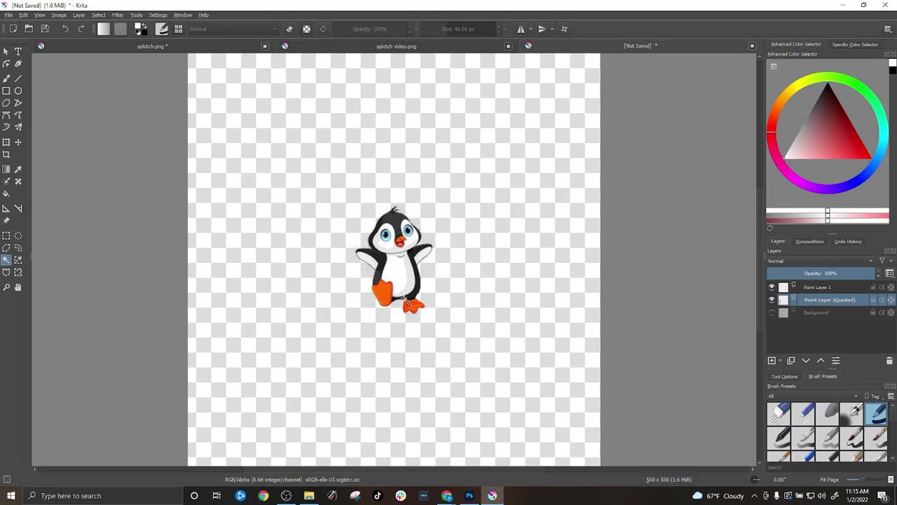
# Step: Remove the pasted penguin layer and return to the Chrome image results
pyautogui.rightClick(817, 299)
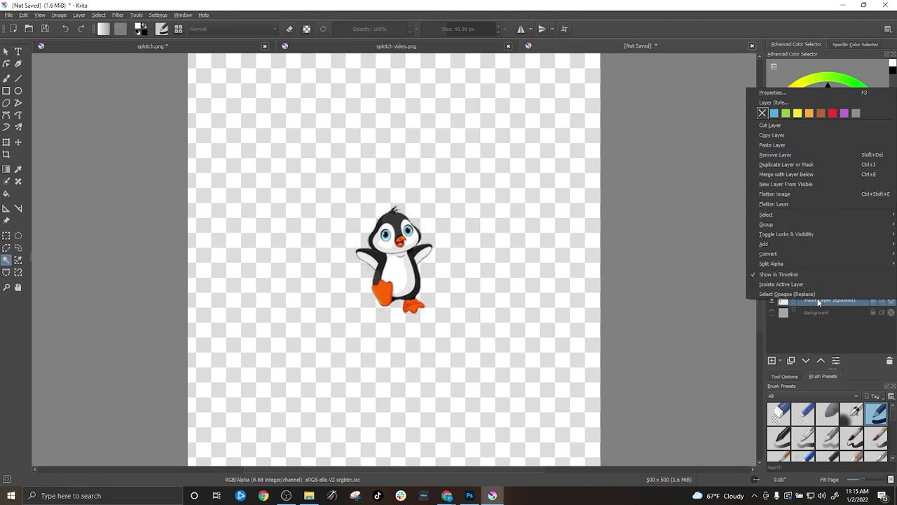
pyautogui.click(796, 153)
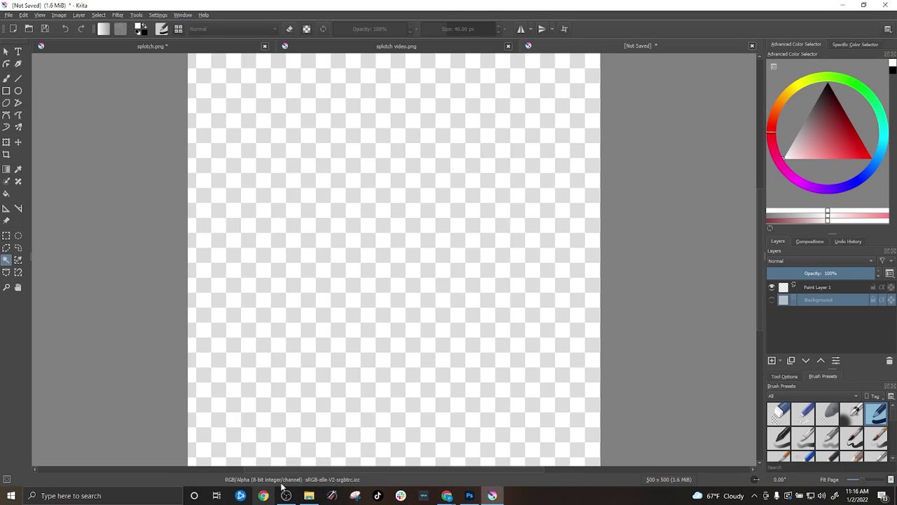
pyautogui.click(446, 496)
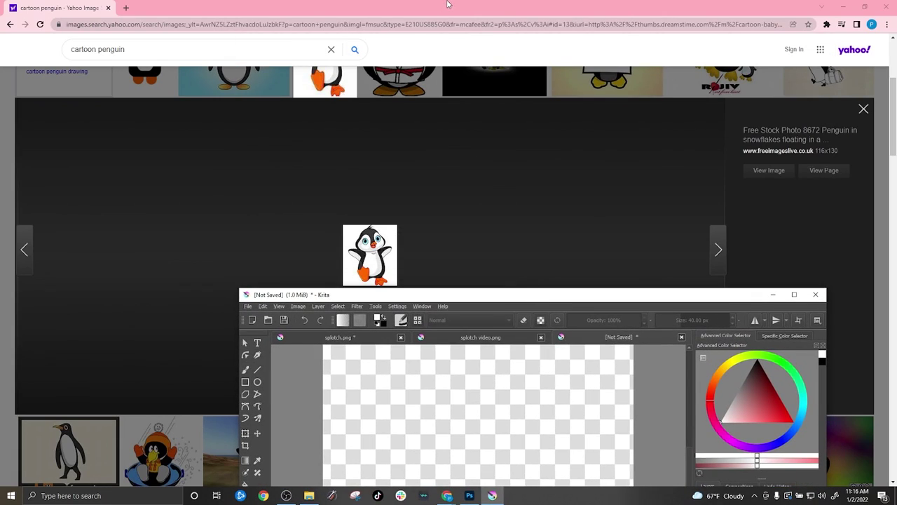
# Step: Filter results to Transparent and copy the 800x800 Happy Penguin image
pyautogui.scroll(3, 504, 226)
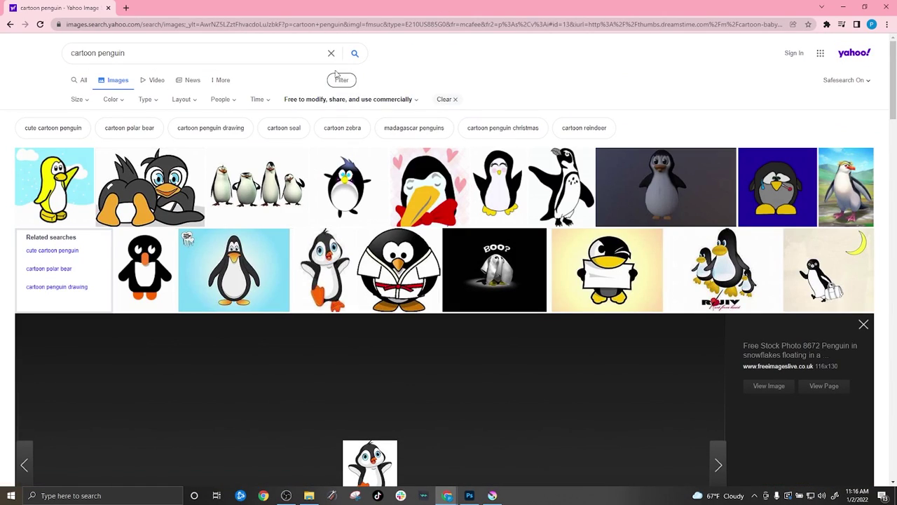
pyautogui.click(145, 98)
pyautogui.click(154, 196)
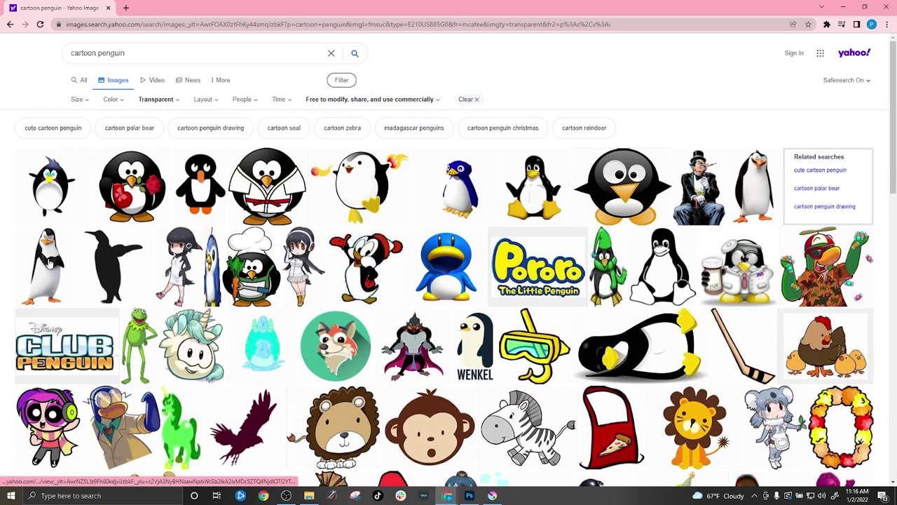
pyautogui.click(52, 186)
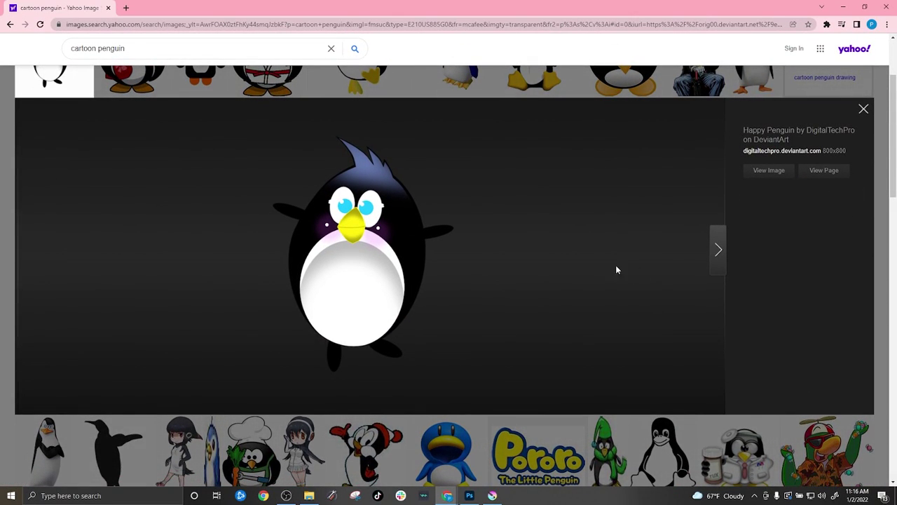
pyautogui.rightClick(375, 287)
pyautogui.click(413, 316)
# Step: Paste the Happy Penguin into Krita as web colours and maximize the window
pyautogui.moveTo(492, 498)
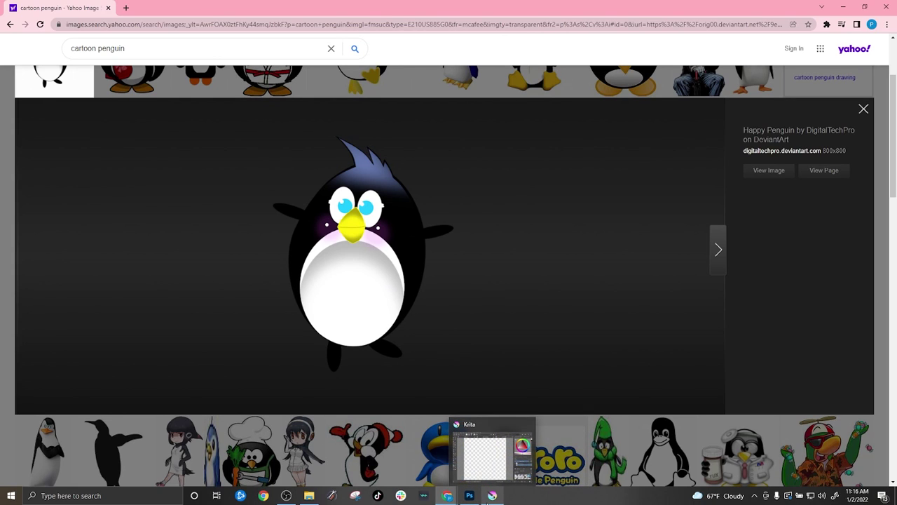
pyautogui.click(489, 499)
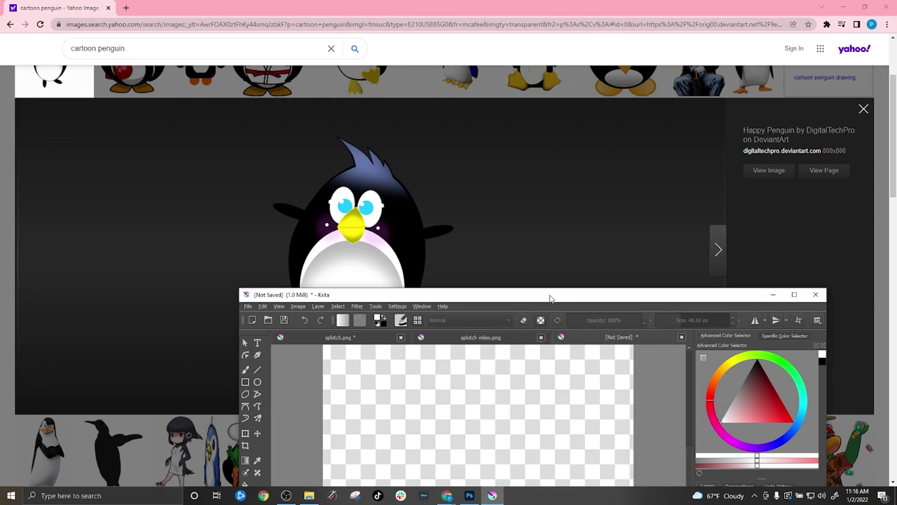
pyautogui.moveTo(552, 298); pyautogui.dragTo(518, 40)
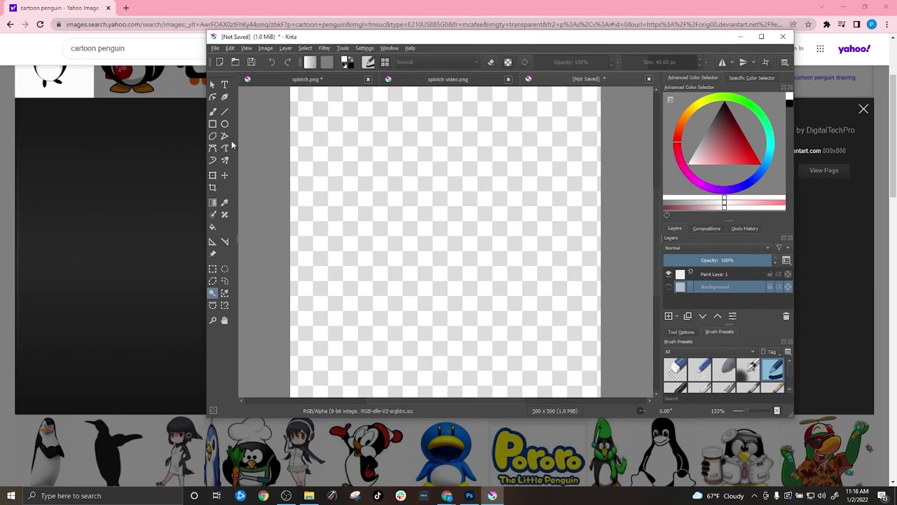
pyautogui.click(213, 84)
pyautogui.hotkey('ctrl', 'v')
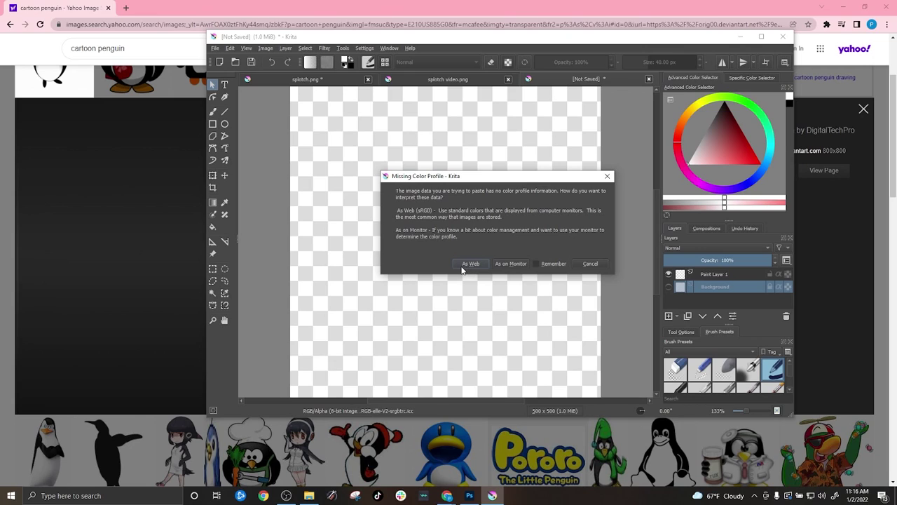
pyautogui.click(471, 264)
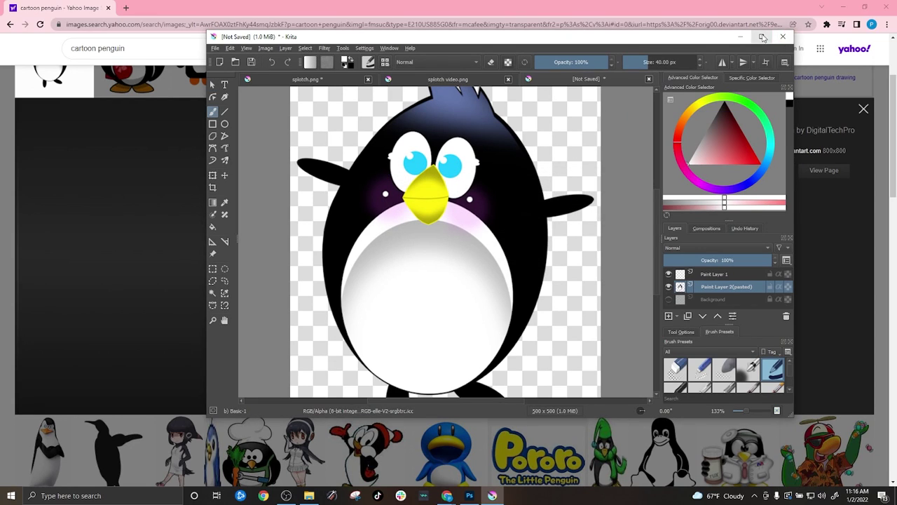
pyautogui.click(762, 36)
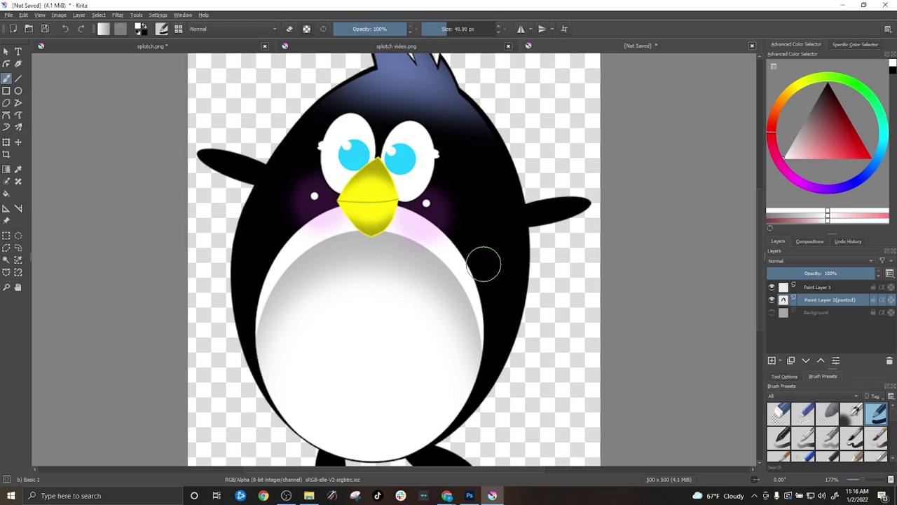
pyautogui.click(5, 52)
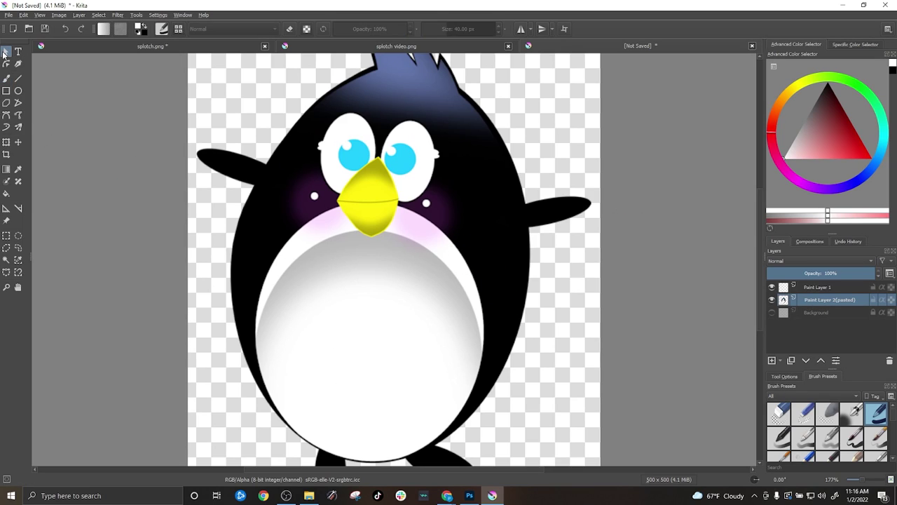
# Step: Resize the penguin layer by its corner handles with the Transform tool and reposition it to fit the 500 × 500 canvas
pyautogui.click(6, 143)
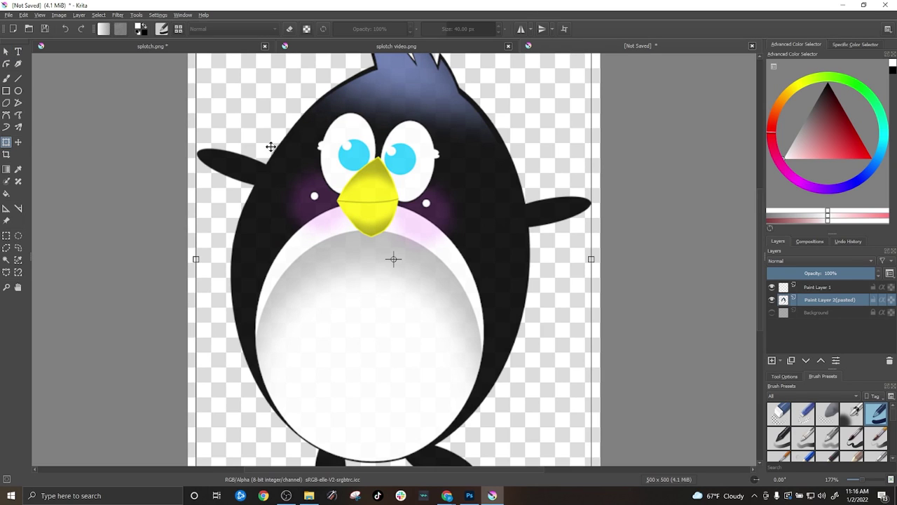
pyautogui.scroll(3, 260, 141)
pyautogui.scroll(-4, 253, 143)
pyautogui.scroll(-1, 253, 143)
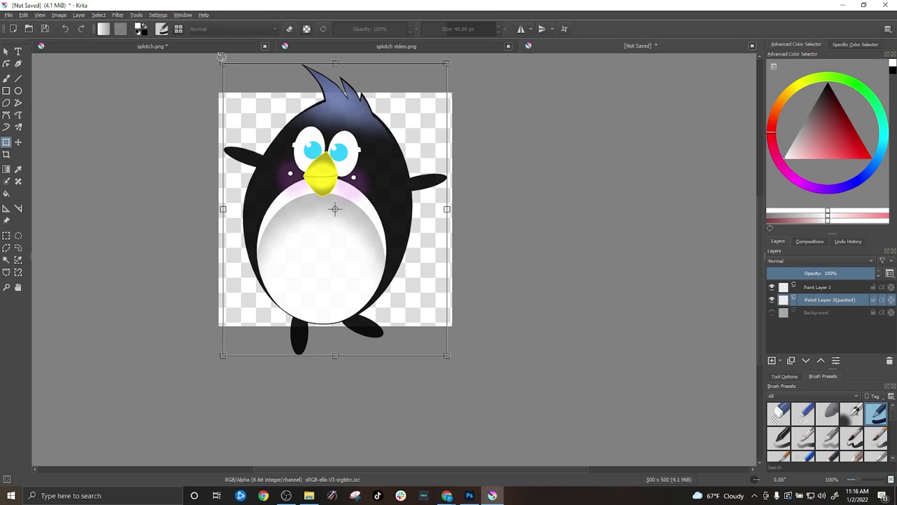
pyautogui.moveTo(222, 65); pyautogui.dragTo(313, 210)
pyautogui.moveTo(353, 277); pyautogui.dragTo(308, 198)
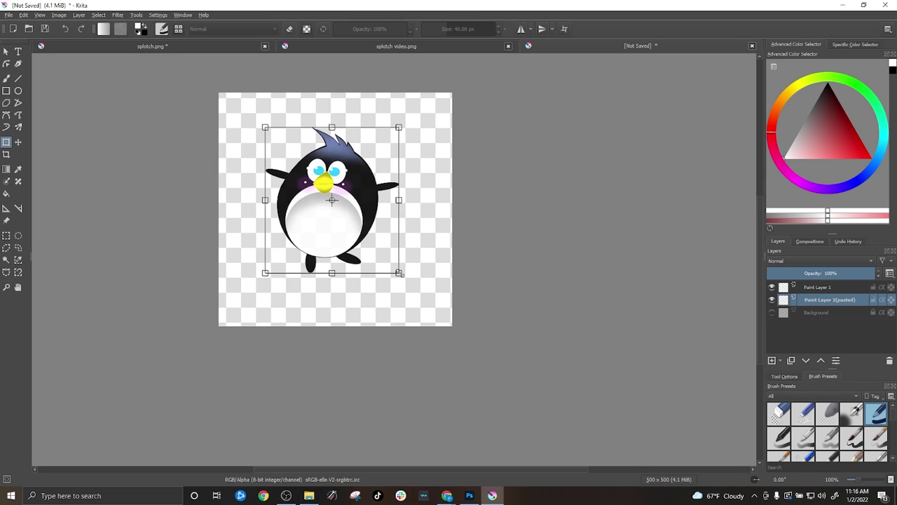
pyautogui.moveTo(399, 273); pyautogui.dragTo(486, 369)
pyautogui.moveTo(432, 278); pyautogui.dragTo(396, 231)
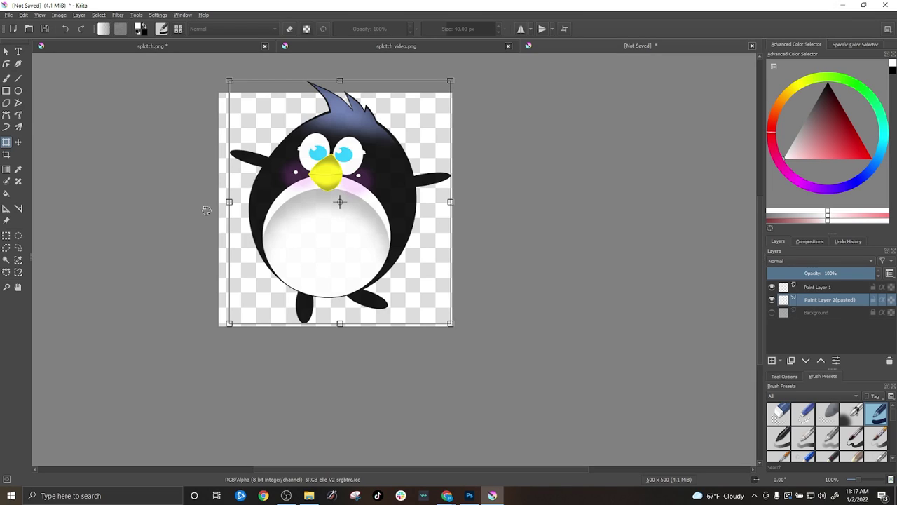
# Step: Enlarge the penguin from its bottom-left corner, shift it up and right, and apply the transform
pyautogui.moveTo(229, 323); pyautogui.dragTo(183, 390)
pyautogui.moveTo(295, 306); pyautogui.dragTo(324, 271)
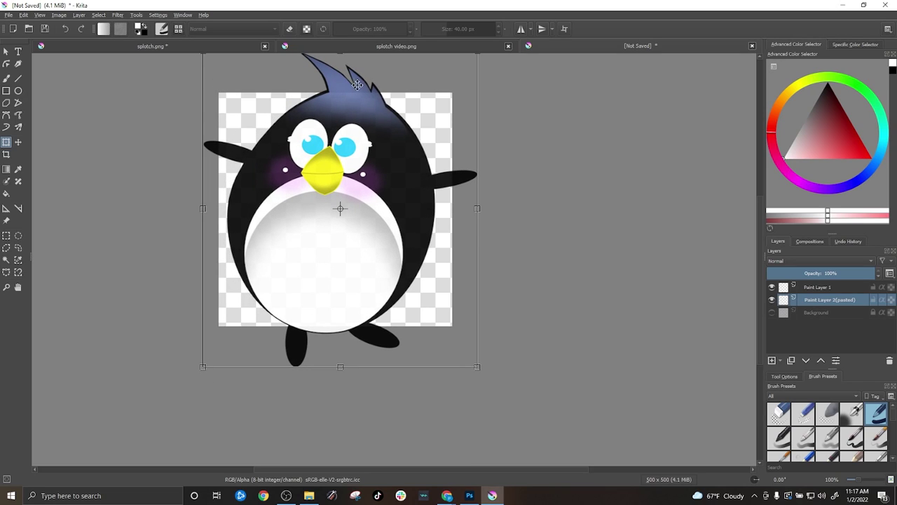
pyautogui.click(7, 54)
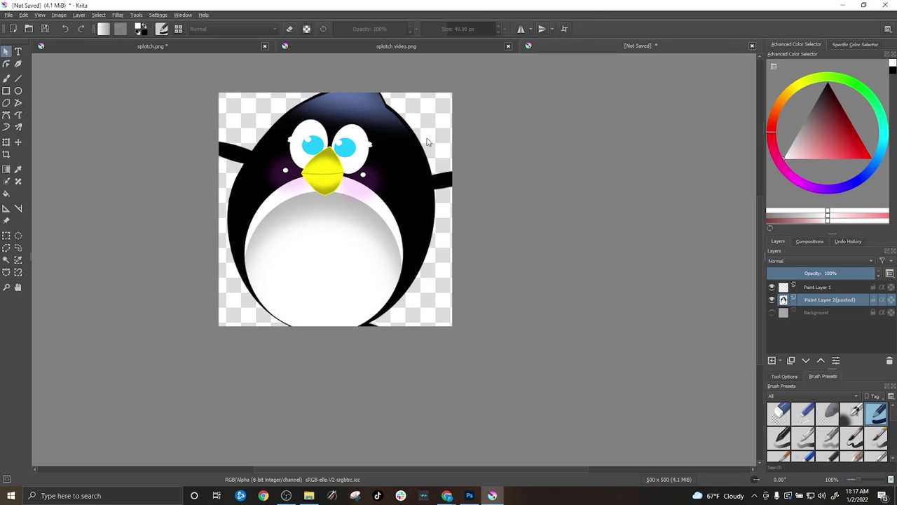
# Step: Shrink the penguin from its top-left corner and re-centre it within the 500 × 500 canvas
pyautogui.click(443, 128)
pyautogui.click(7, 144)
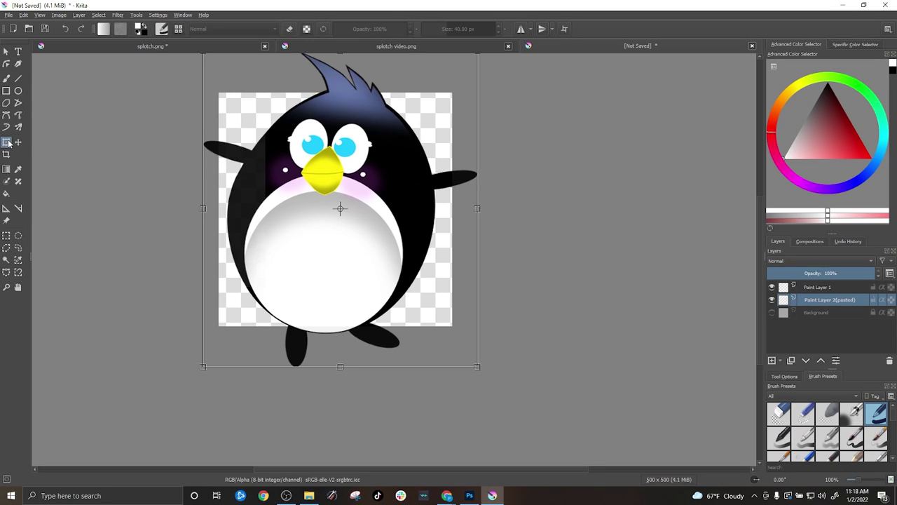
pyautogui.scroll(1, 266, 140)
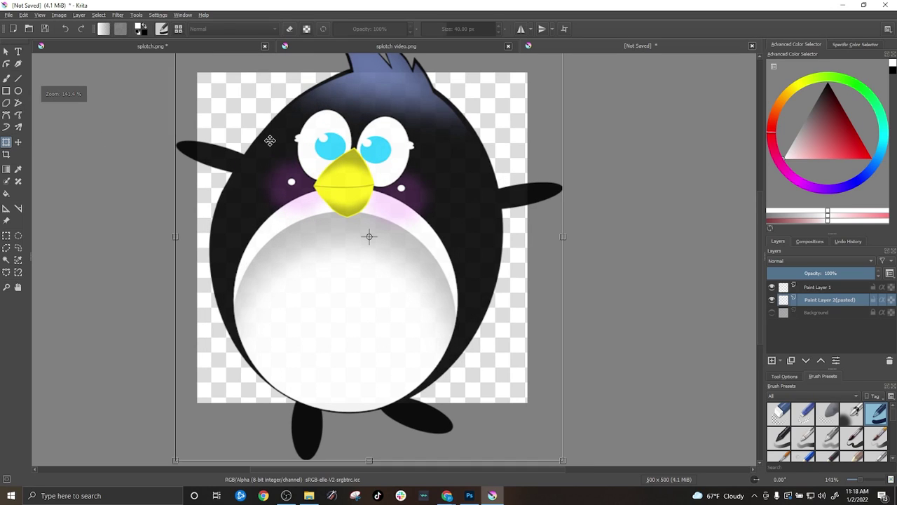
pyautogui.scroll(-1, 269, 140)
pyautogui.scroll(-1, 268, 140)
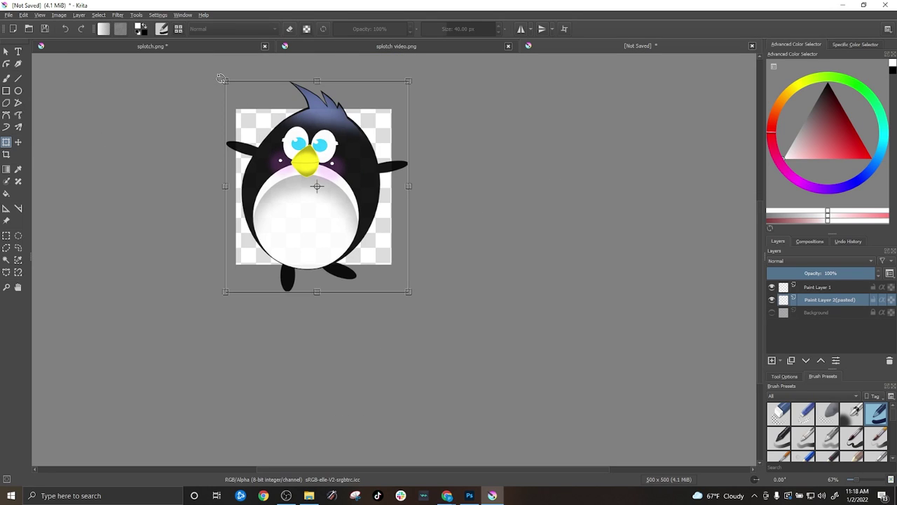
pyautogui.moveTo(226, 80); pyautogui.dragTo(252, 118)
pyautogui.moveTo(307, 210); pyautogui.dragTo(296, 189)
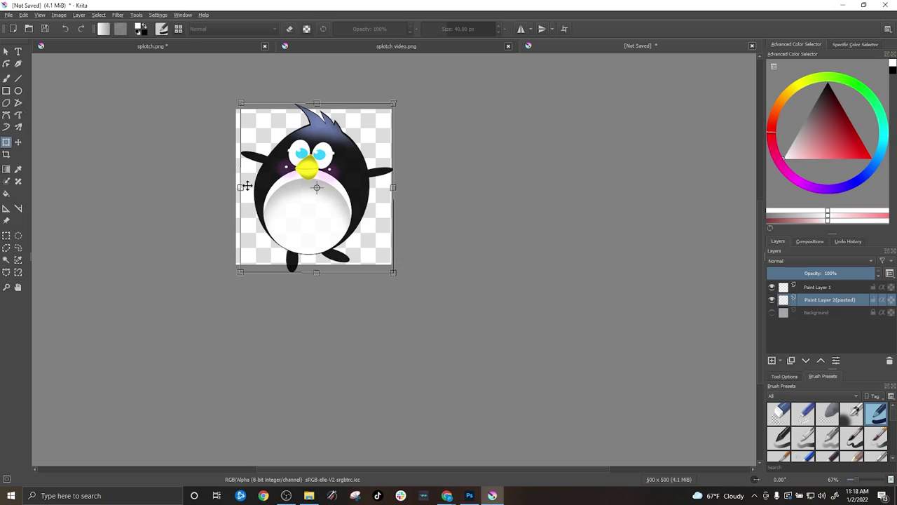
pyautogui.click(825, 290)
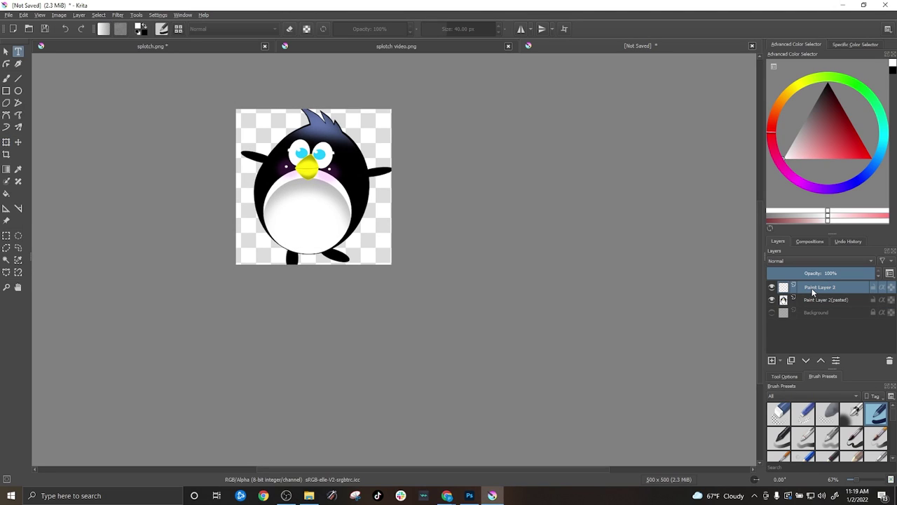
# Step: Remove the blank Paint Layer 1 from the Layers docker
pyautogui.rightClick(808, 288)
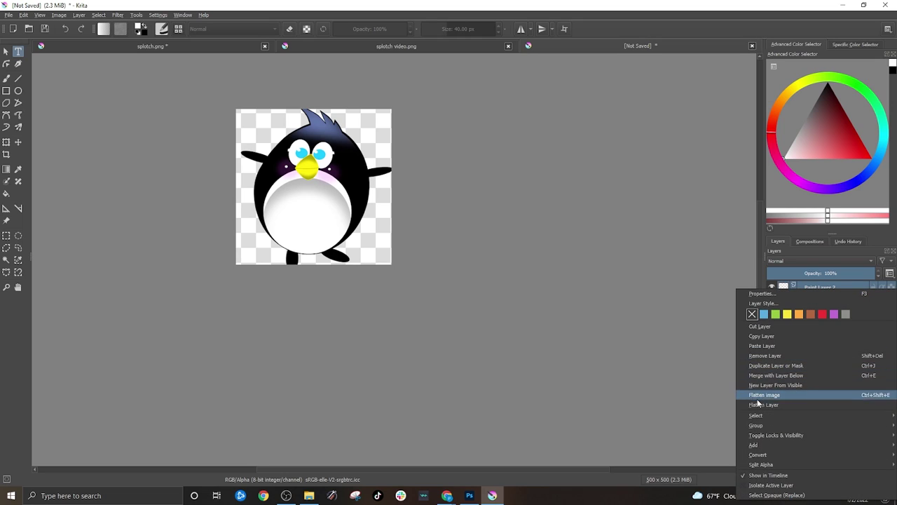
pyautogui.click(783, 356)
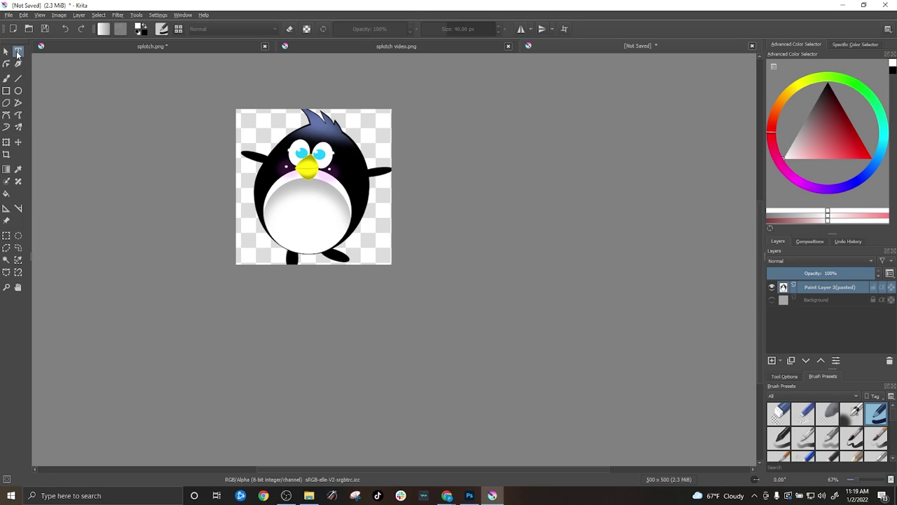
# Step: Draw a text box on the canvas and replace the placeholder text with HYPE
pyautogui.click(18, 52)
pyautogui.moveTo(255, 131); pyautogui.dragTo(369, 195)
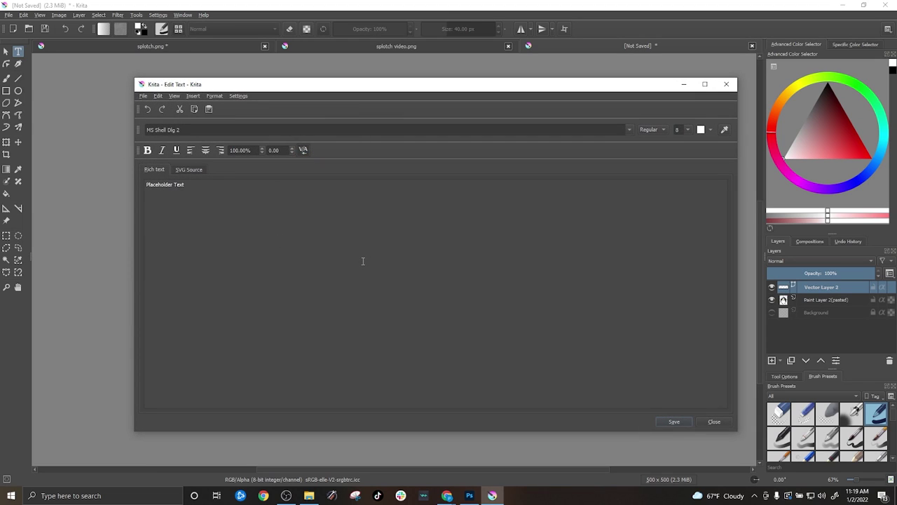
pyautogui.hotkey('ctrl', 'shift', 'Left')
pyautogui.hotkey('ctrl', 'shift', 'Left')
pyautogui.write('HY')
# Step: Make HYPE bold in Franklin Gothic Heavy and close the text editor
pyautogui.doubleClick(152, 185)
pyautogui.click(147, 149)
pyautogui.click(629, 130)
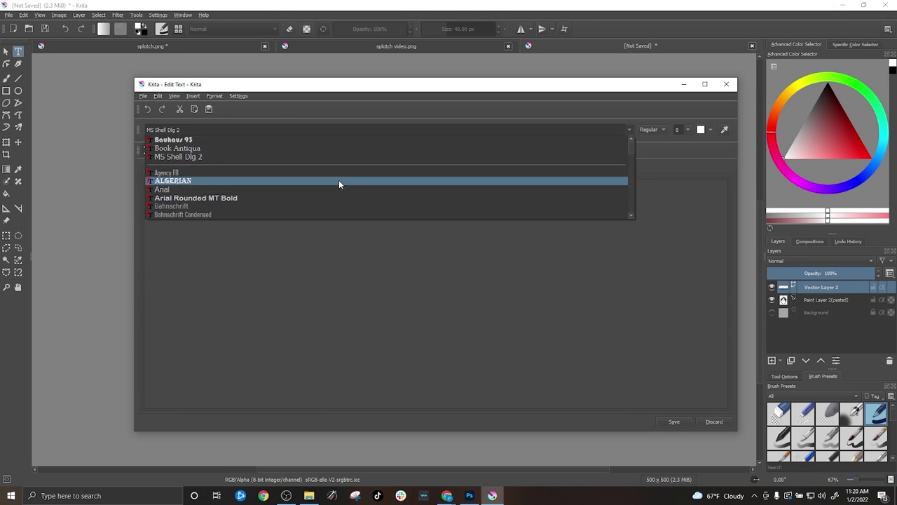
pyautogui.scroll(-5, 338, 180)
pyautogui.scroll(-5, 252, 192)
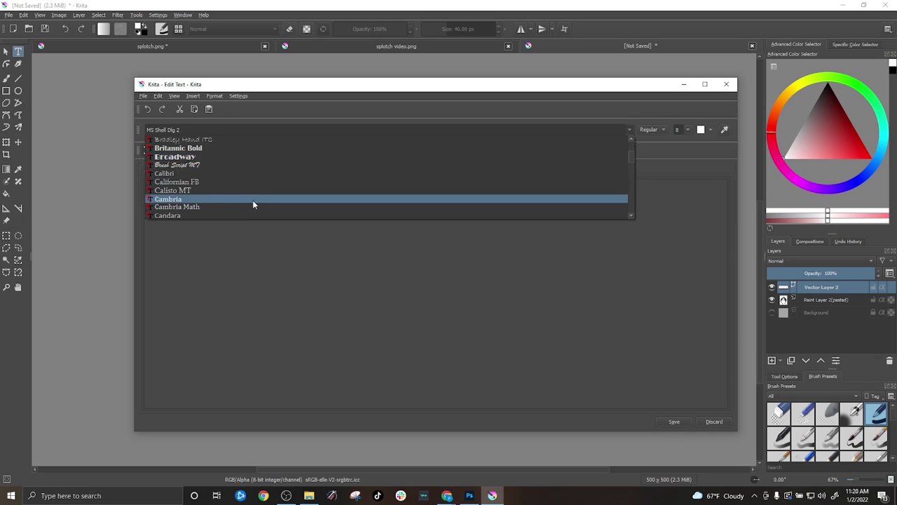
pyautogui.scroll(-5, 249, 189)
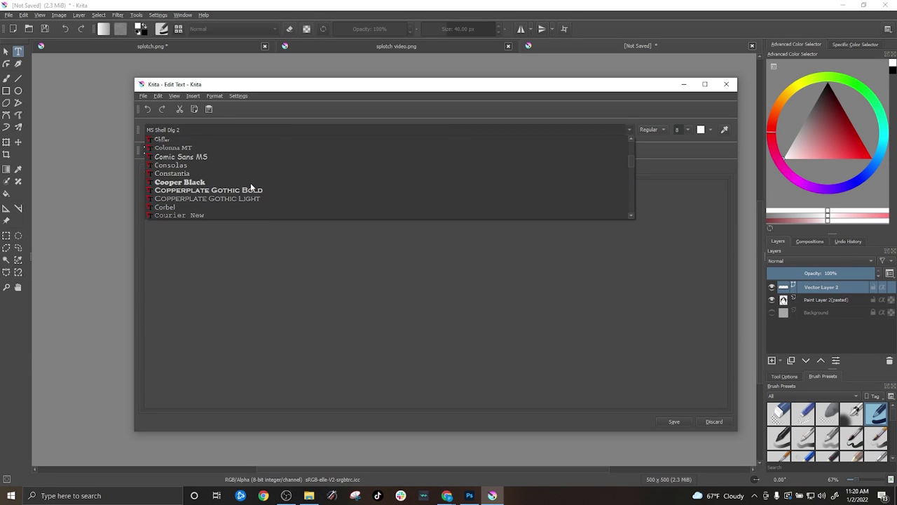
pyautogui.scroll(-3, 249, 188)
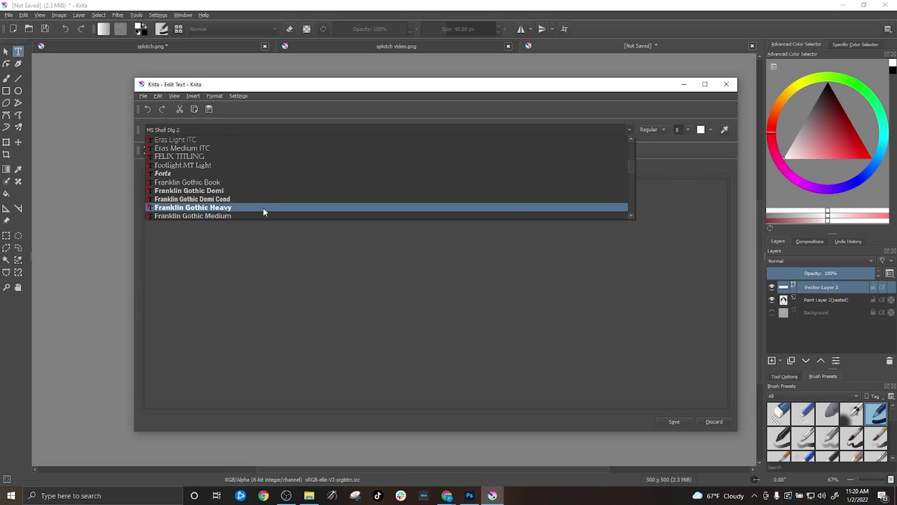
pyautogui.click(262, 208)
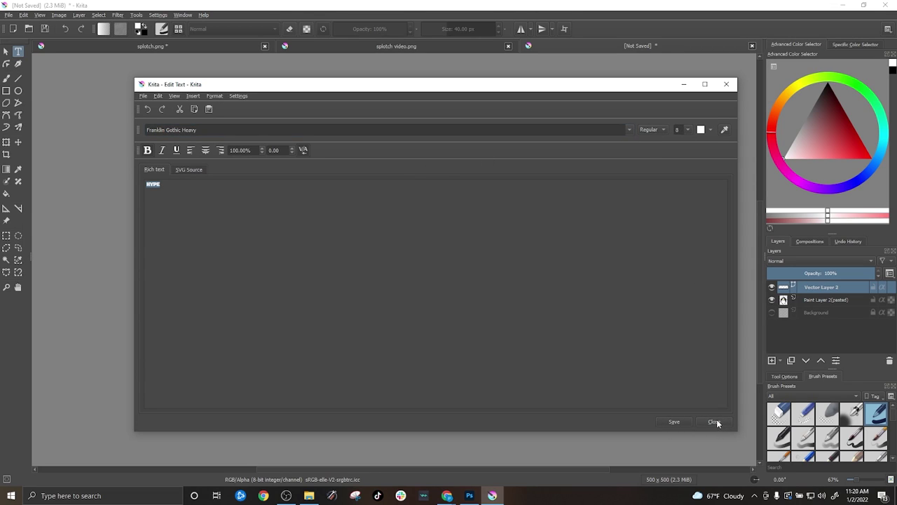
pyautogui.click(713, 421)
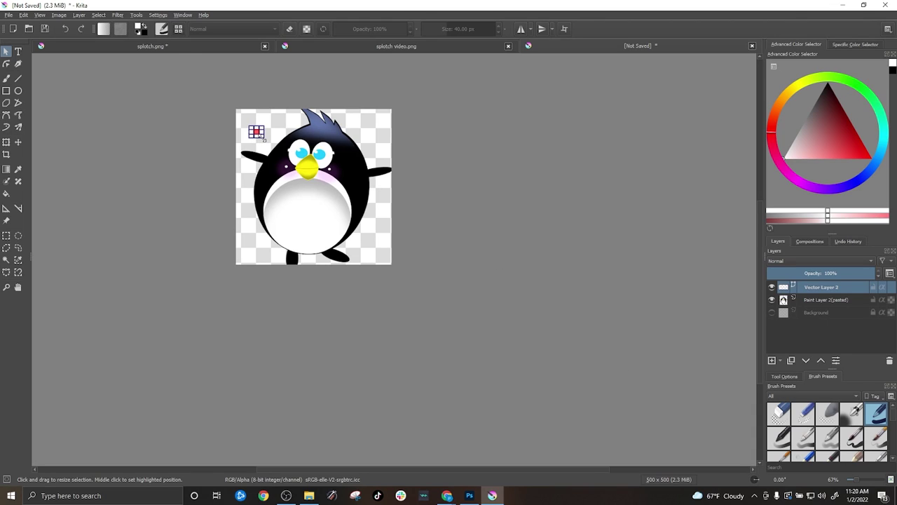
# Step: Stretch the small HYPE text into large lettering and drag it down onto the penguin's belly
pyautogui.click(7, 143)
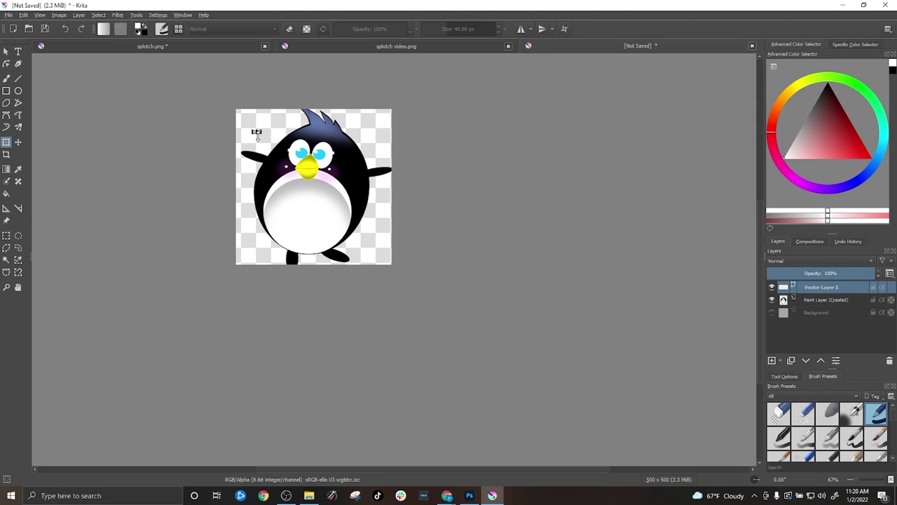
pyautogui.moveTo(257, 138); pyautogui.dragTo(330, 140)
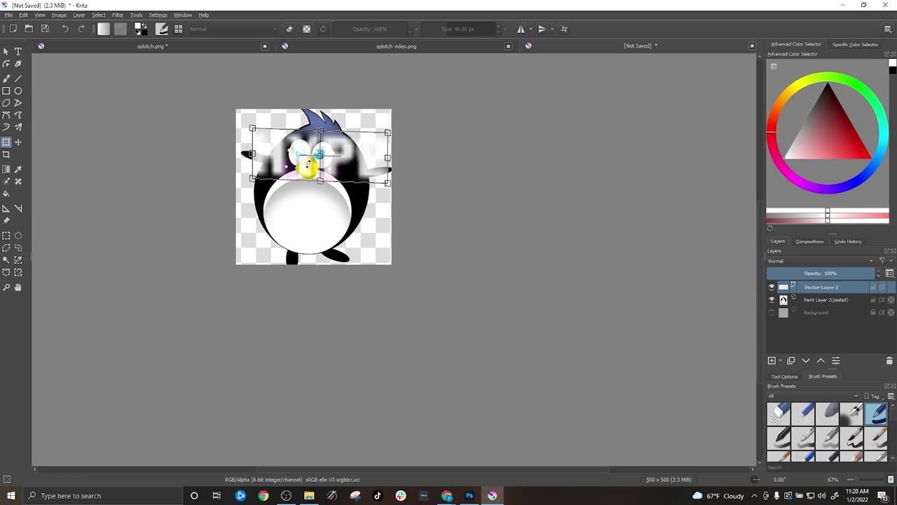
pyautogui.click(6, 51)
pyautogui.moveTo(339, 159); pyautogui.dragTo(334, 213)
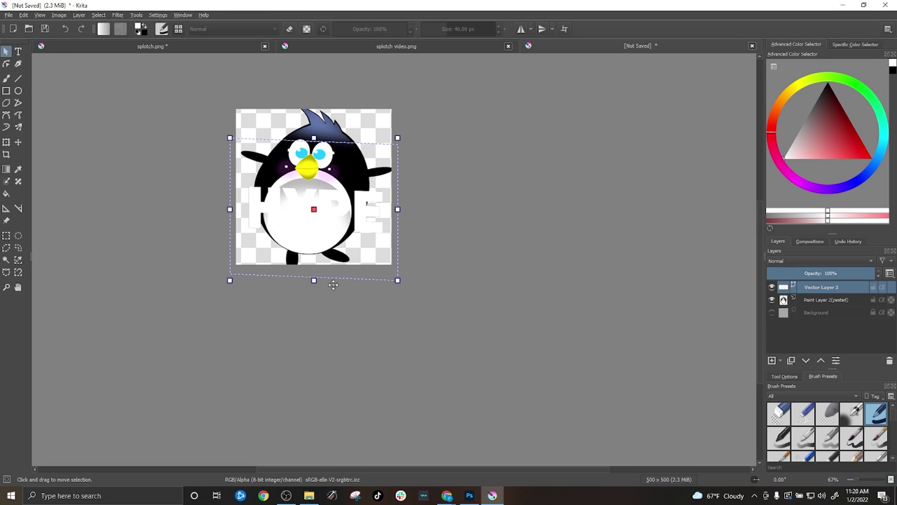
# Step: Recolour all of the HYPE text orange, then save and close the text editor
pyautogui.press('t')
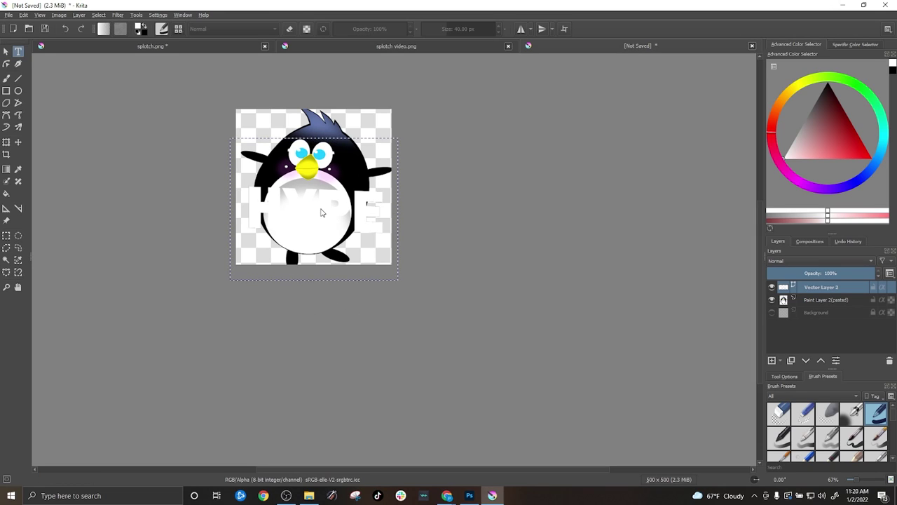
pyautogui.click(321, 213)
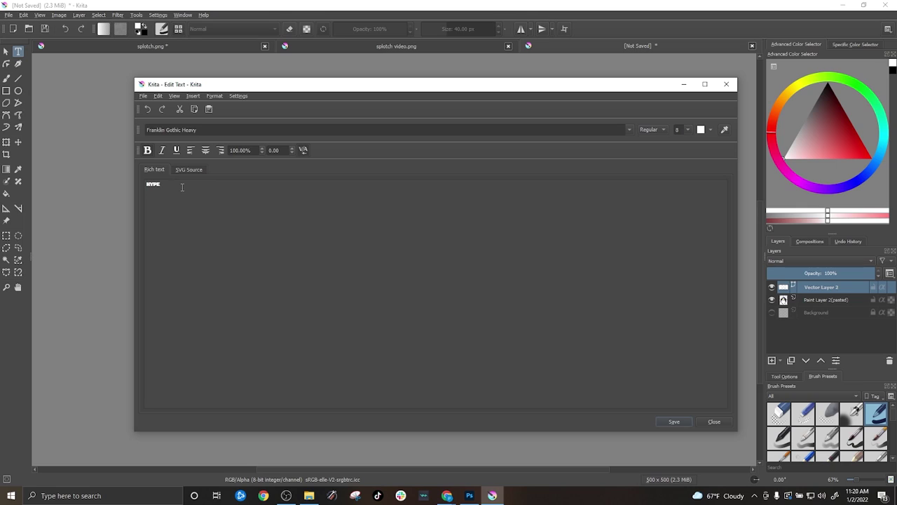
pyautogui.hotkey('ctrl', 'a')
pyautogui.click(711, 130)
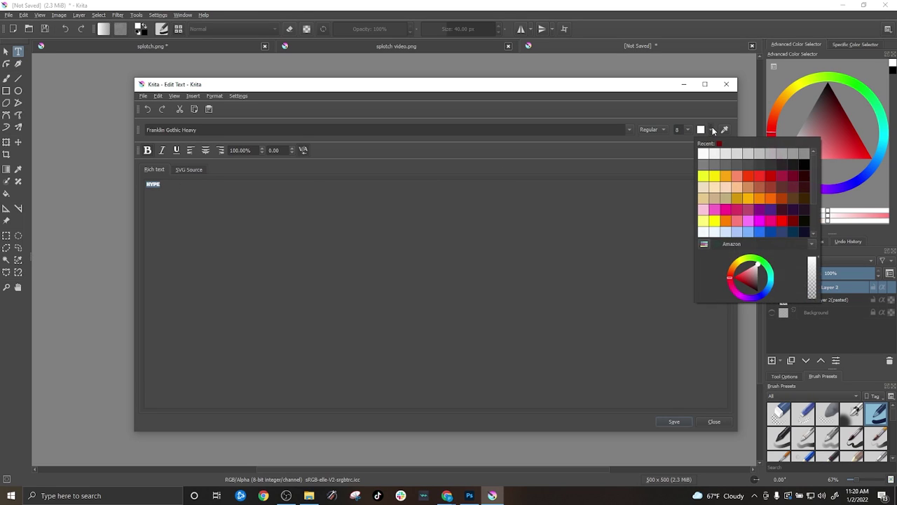
pyautogui.click(770, 199)
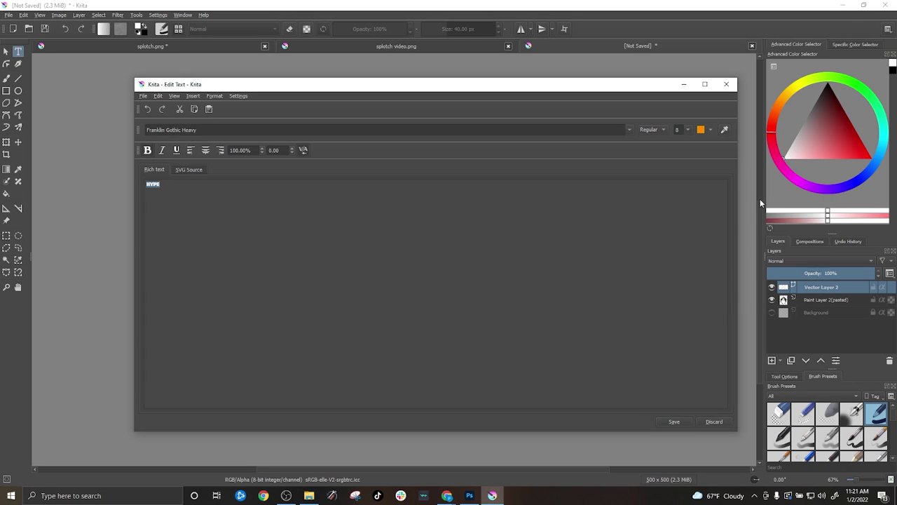
pyautogui.click(674, 421)
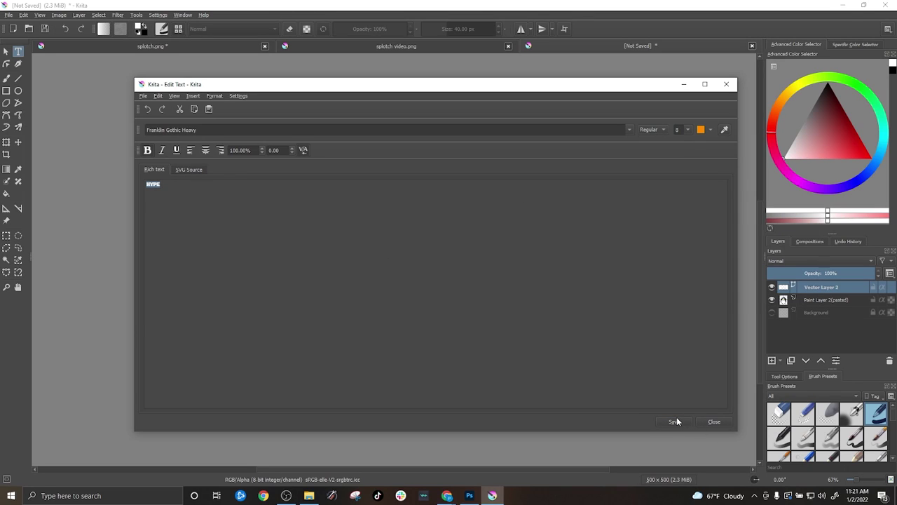
pyautogui.click(714, 421)
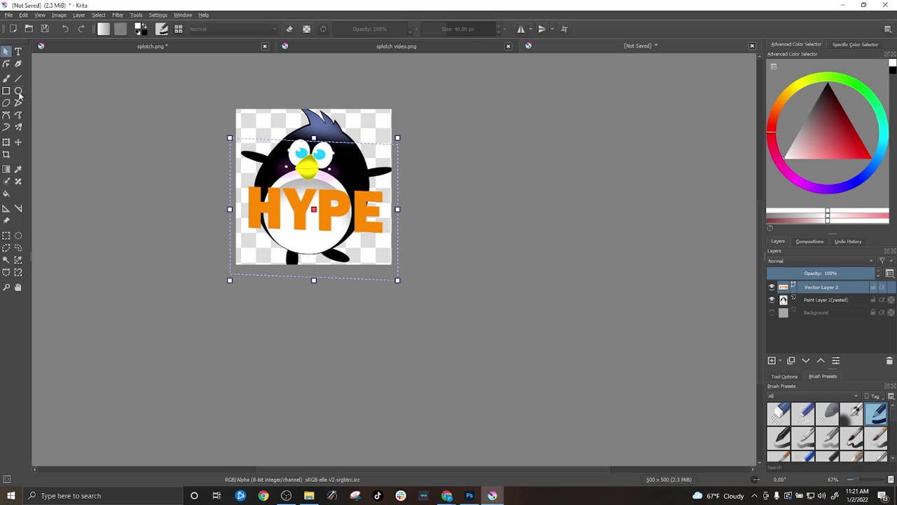
# Step: Rename the text layer to 'HYPE' in its Layer Properties
pyautogui.rightClick(829, 286)
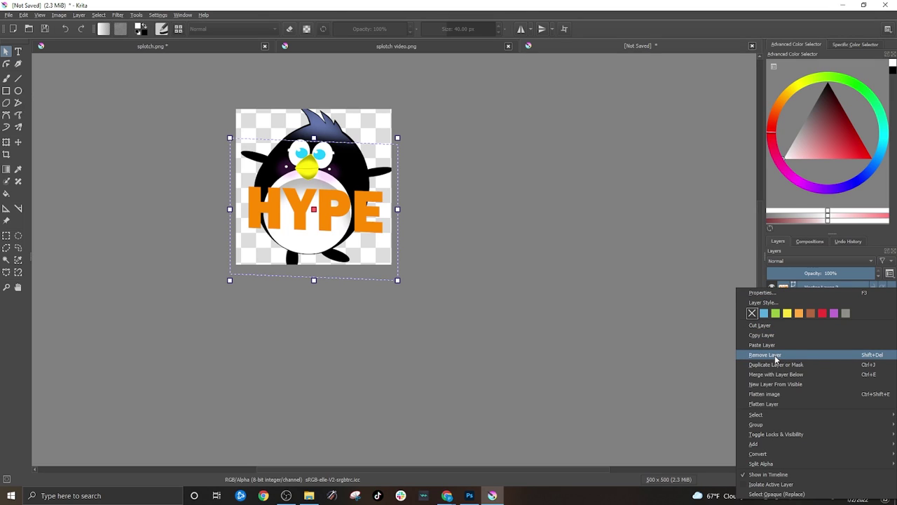
pyautogui.click(778, 293)
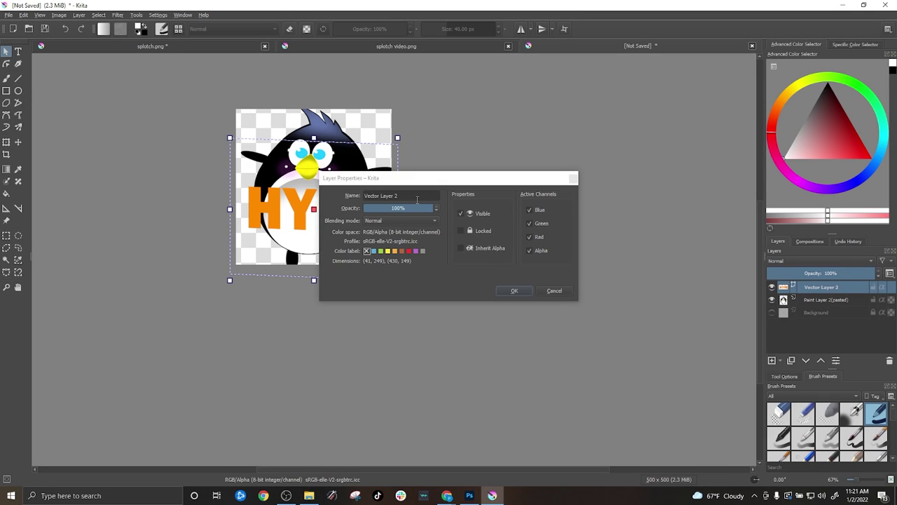
pyautogui.tripleClick(411, 199)
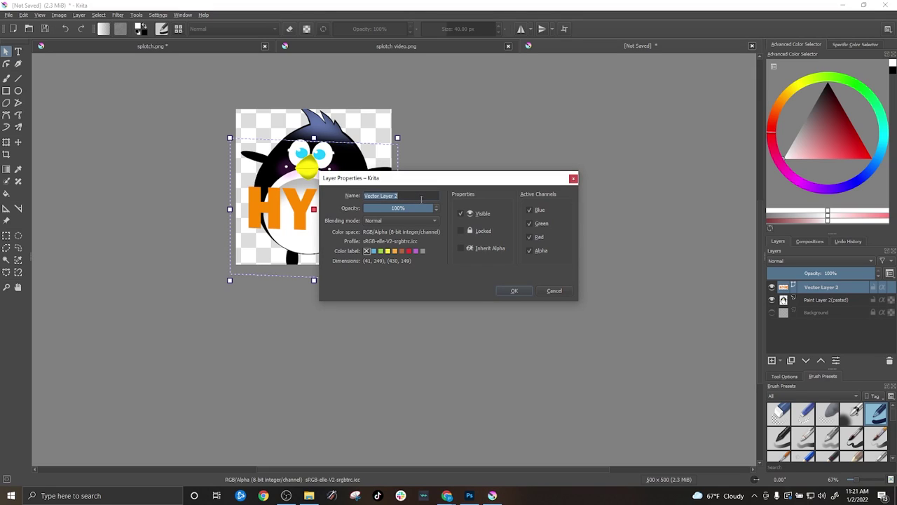
pyautogui.write('HYPE')
pyautogui.click(511, 290)
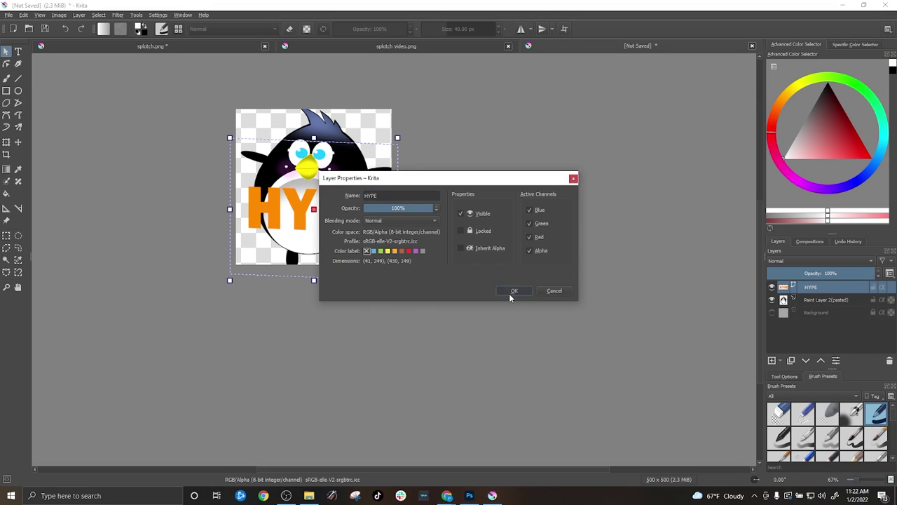
# Step: Rename the penguin image layer to 'Penguin', then reselect the HYPE layer
pyautogui.click(814, 301)
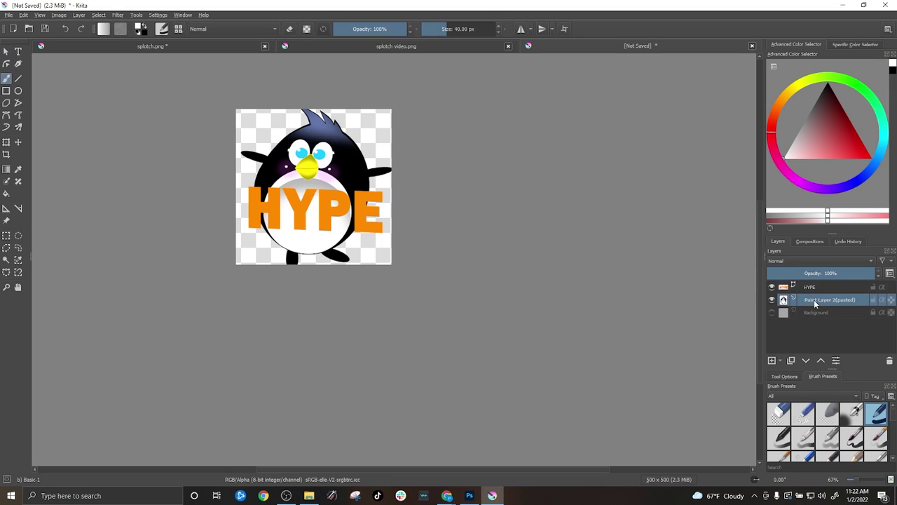
pyautogui.rightClick(812, 299)
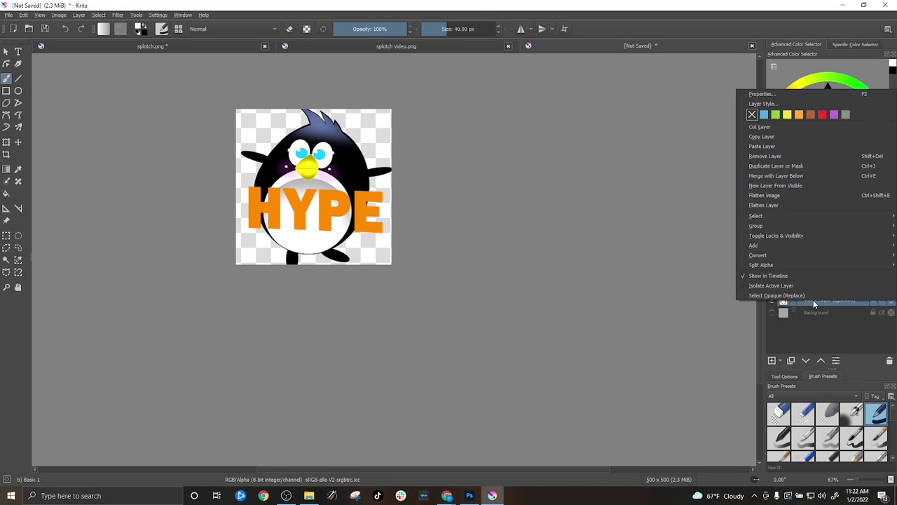
pyautogui.click(813, 94)
pyautogui.doubleClick(380, 196)
pyautogui.moveTo(416, 200); pyautogui.dragTo(358, 194)
pyautogui.write('Pengui')
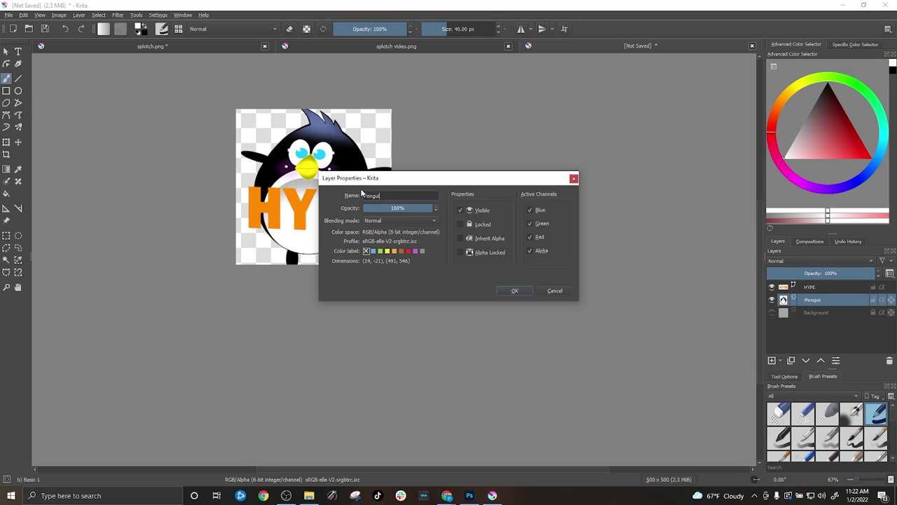
pyautogui.write('n')
pyautogui.click(513, 290)
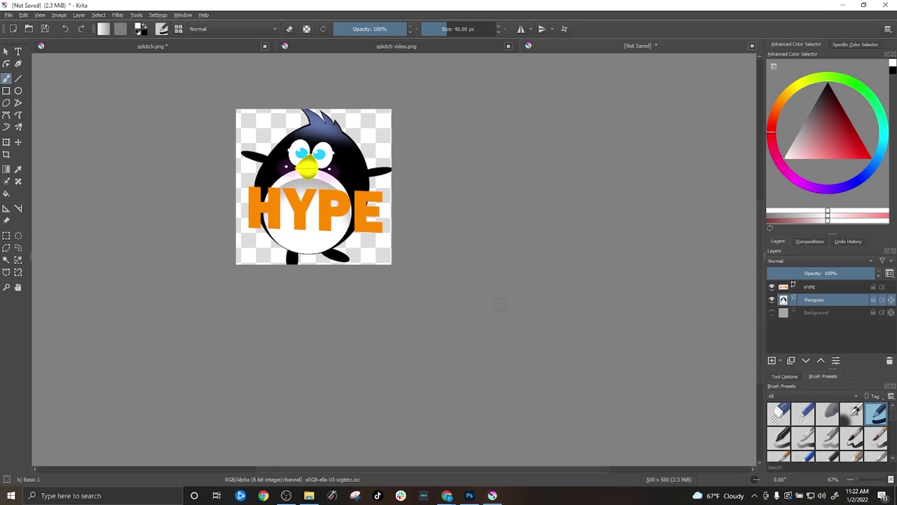
pyautogui.click(818, 289)
pyautogui.press('t')
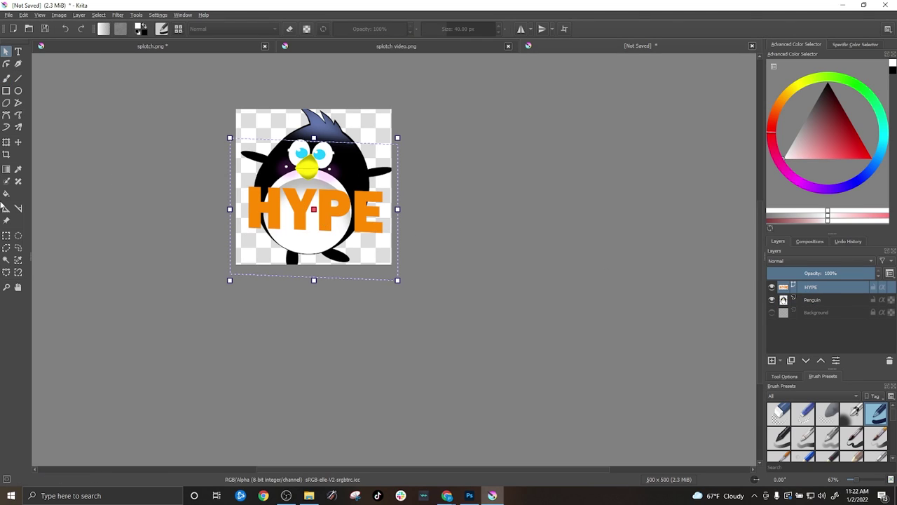
# Step: Rotate the HYPE text slightly and stretch it a bit taller across the belly
pyautogui.click(7, 144)
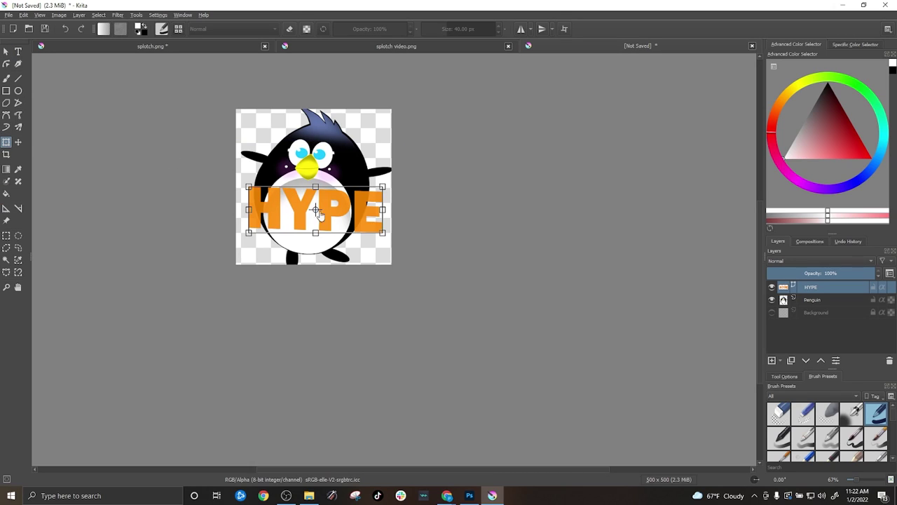
pyautogui.moveTo(393, 214)
pyautogui.mouseDown()
pyautogui.moveTo(395, 191)
pyautogui.moveTo(394, 211)
pyautogui.mouseUp()
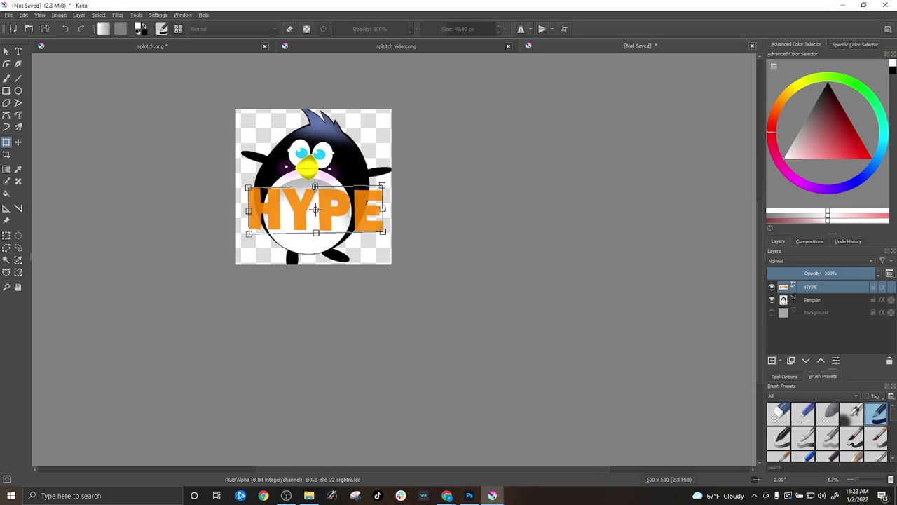
pyautogui.moveTo(316, 187); pyautogui.dragTo(322, 185)
pyautogui.rightClick(831, 287)
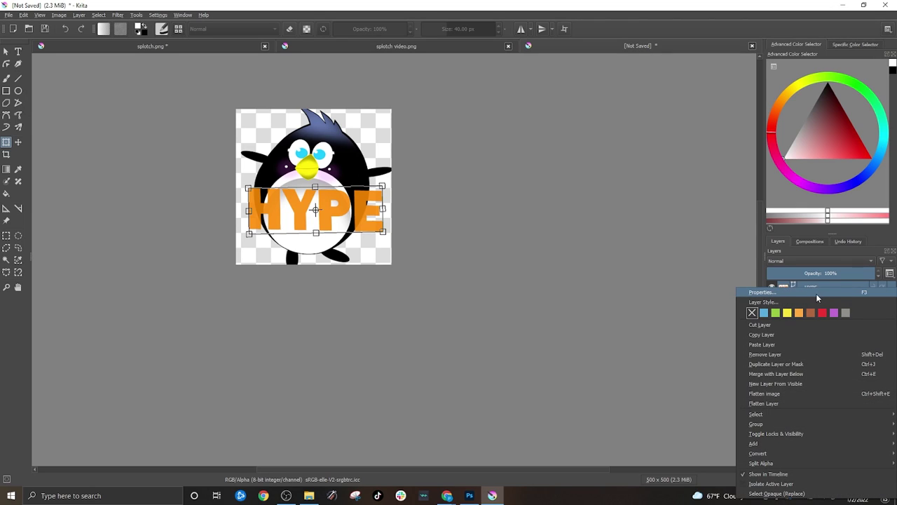
# Step: Open Layer Styles for the HYPE layer and enable a 21 px outside Stroke
pyautogui.click(712, 327)
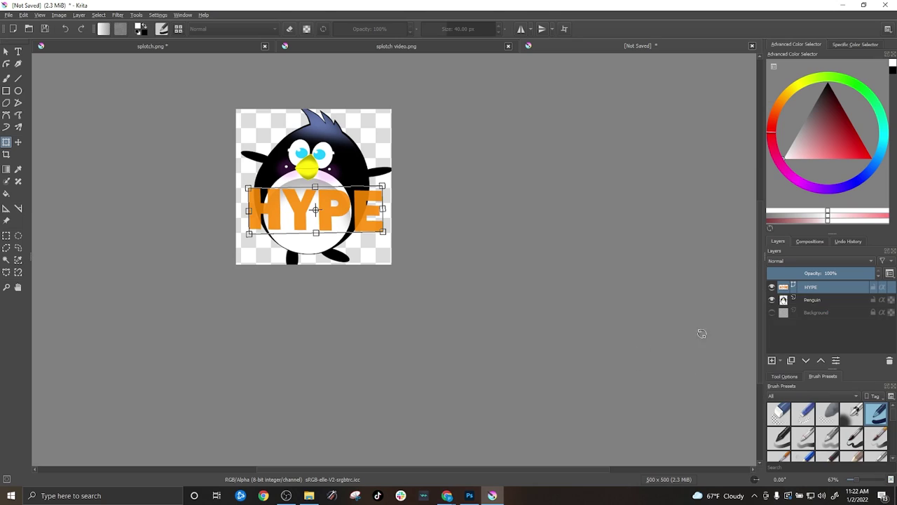
pyautogui.click(82, 15)
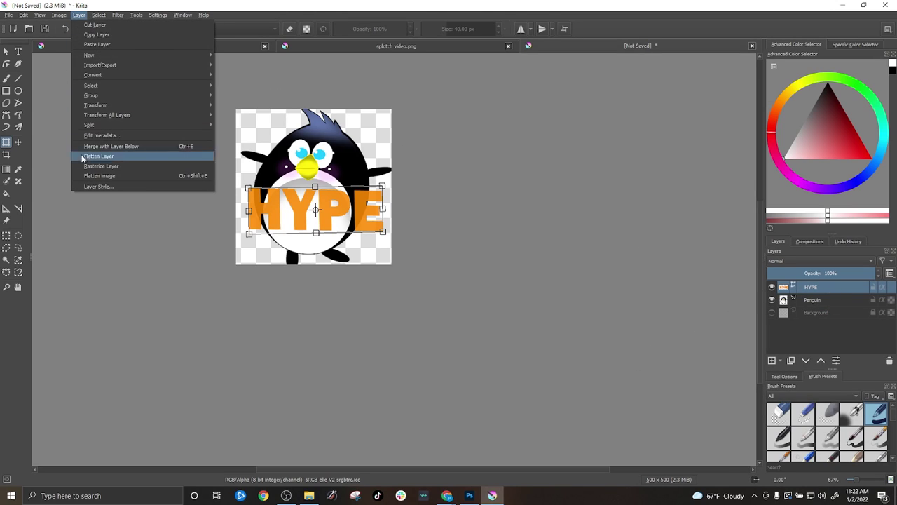
pyautogui.click(94, 187)
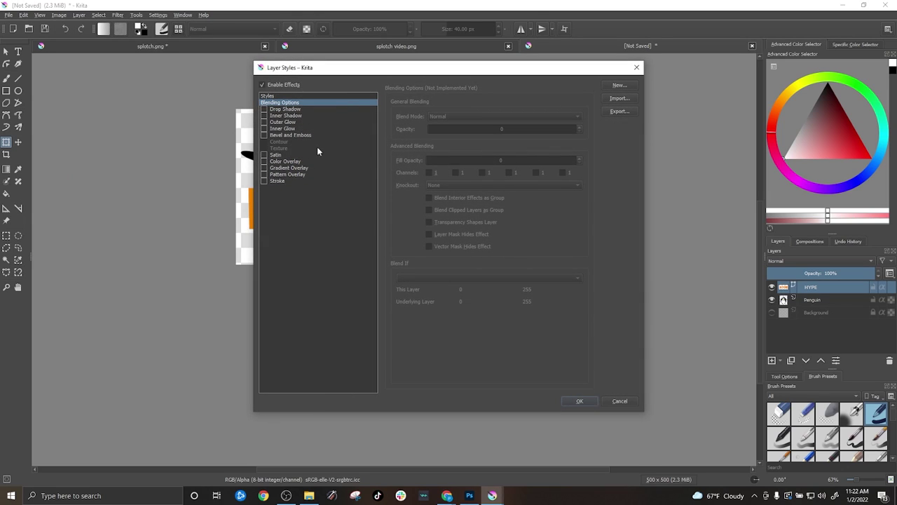
pyautogui.moveTo(390, 67); pyautogui.dragTo(566, 70)
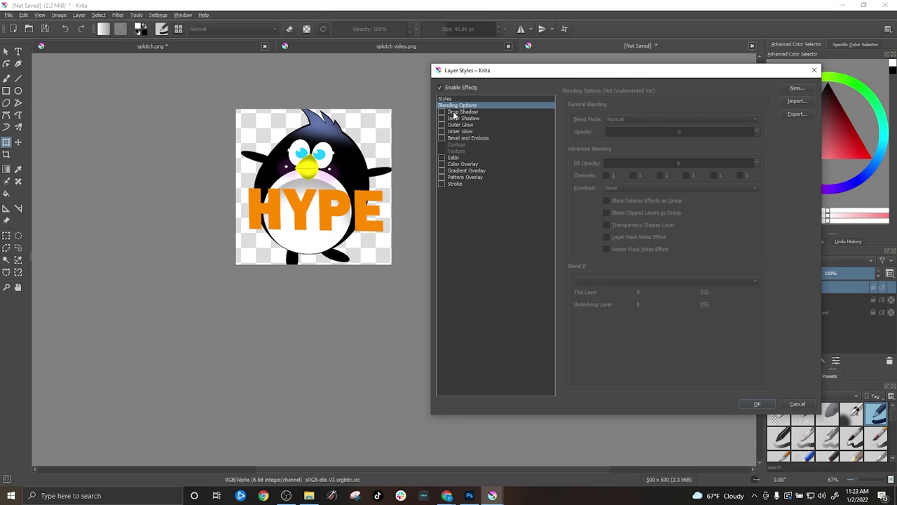
pyautogui.click(454, 184)
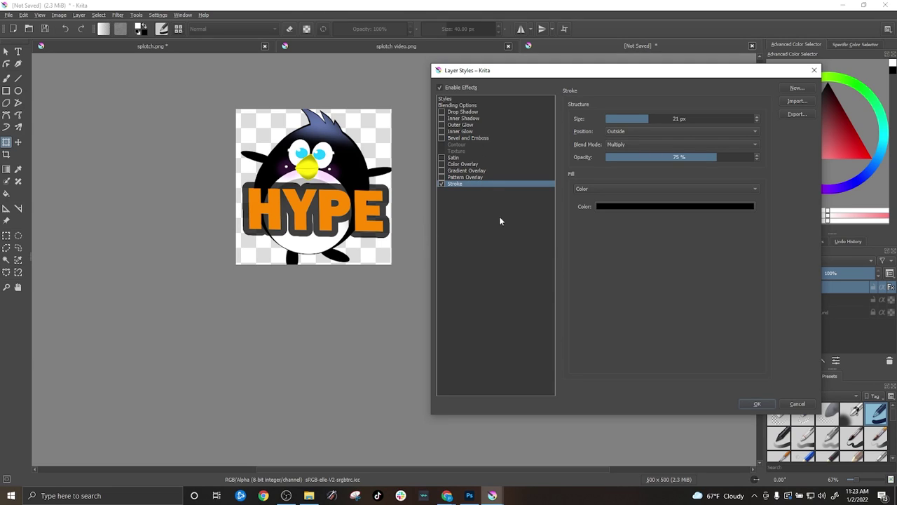
pyautogui.click(642, 208)
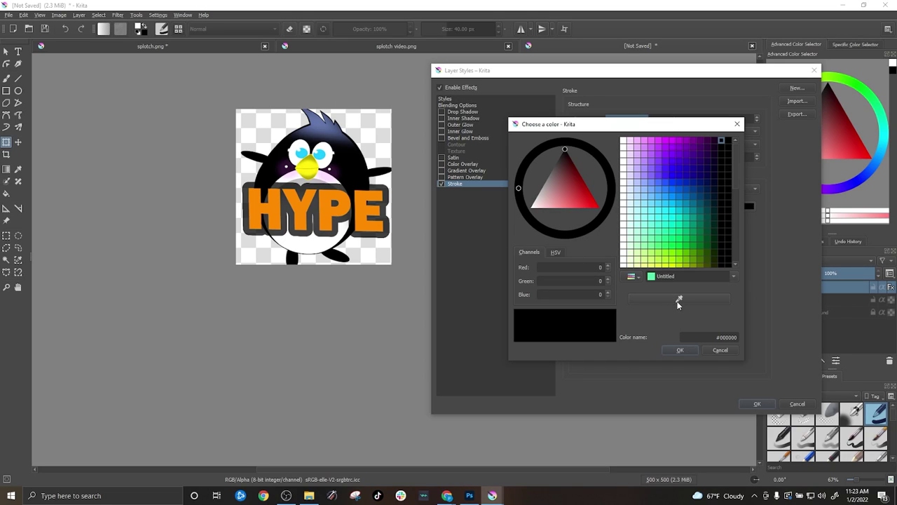
pyautogui.click(721, 350)
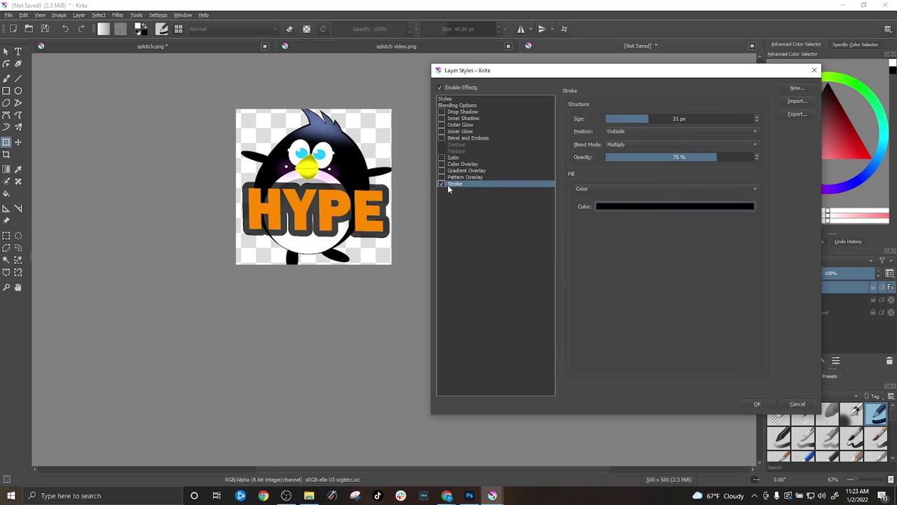
# Step: Eyedrop the penguin's dark blue (#323c58) as the Stroke colour and raise its opacity to 100%
pyautogui.click(468, 178)
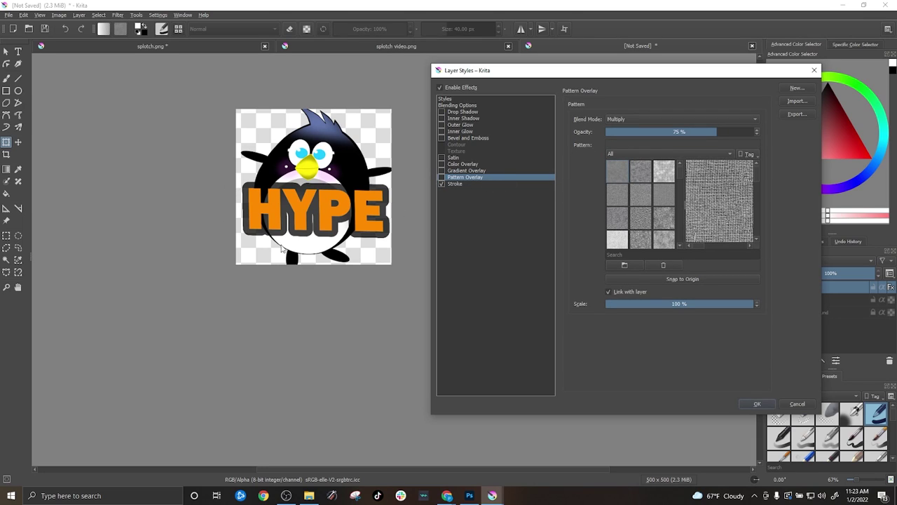
pyautogui.moveTo(527, 77)
pyautogui.mouseDown()
pyautogui.moveTo(494, 99)
pyautogui.moveTo(609, 67)
pyautogui.moveTo(559, 70)
pyautogui.moveTo(561, 78)
pyautogui.mouseUp()
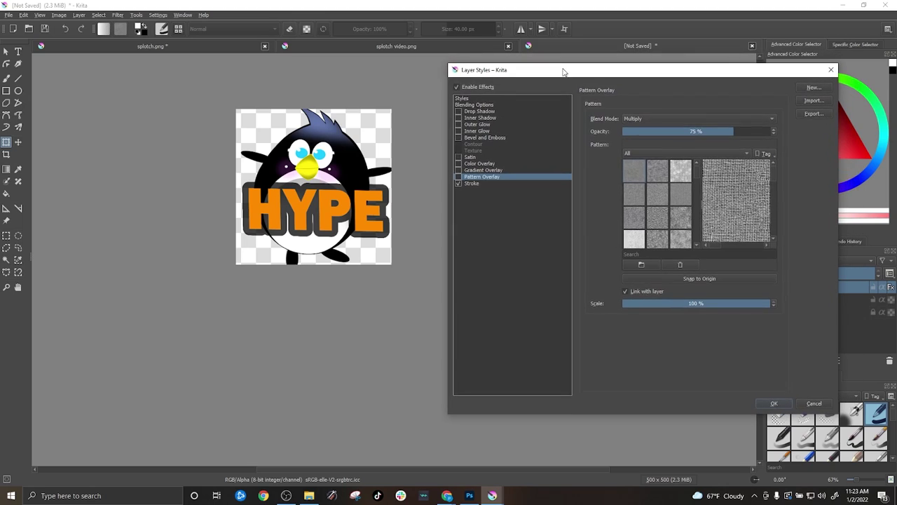
pyautogui.click(504, 182)
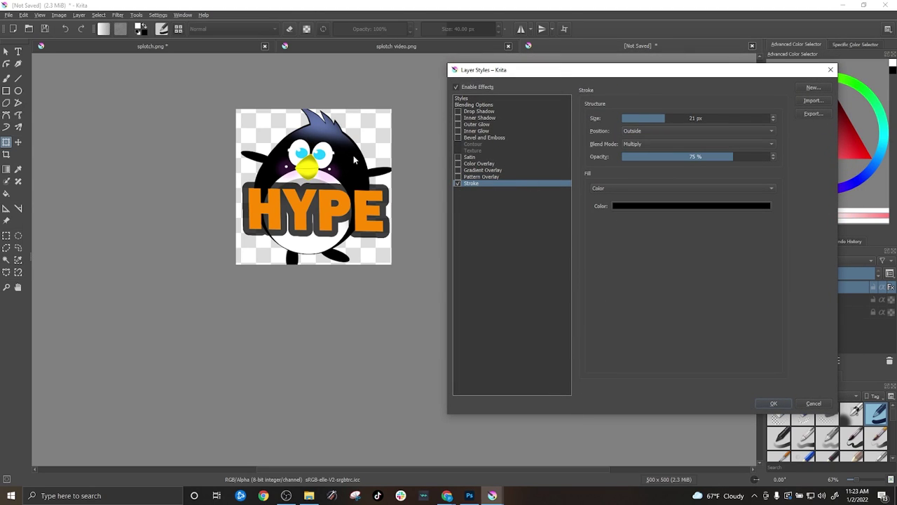
pyautogui.click(624, 207)
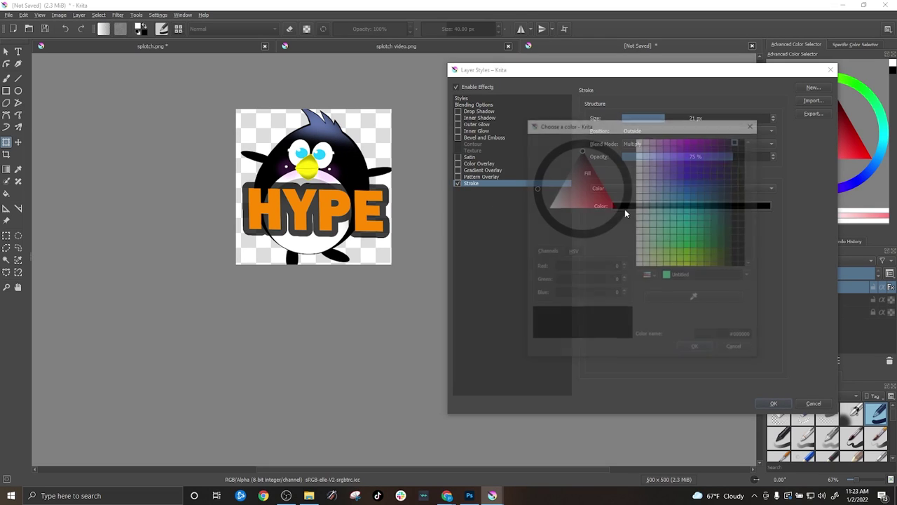
pyautogui.click(695, 299)
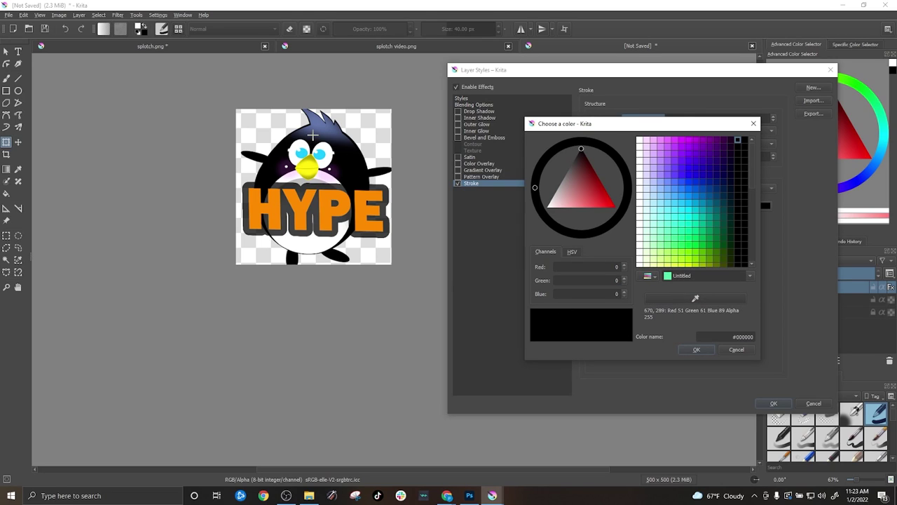
pyautogui.click(314, 138)
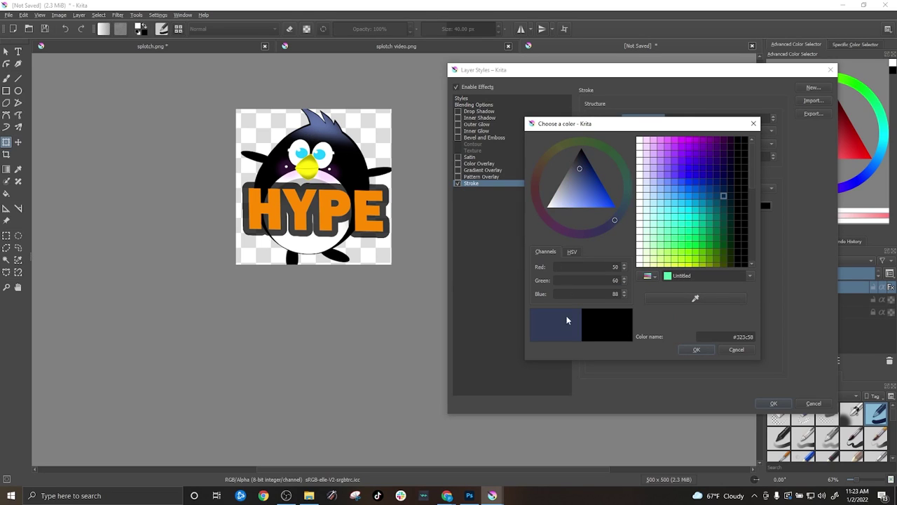
pyautogui.click(697, 350)
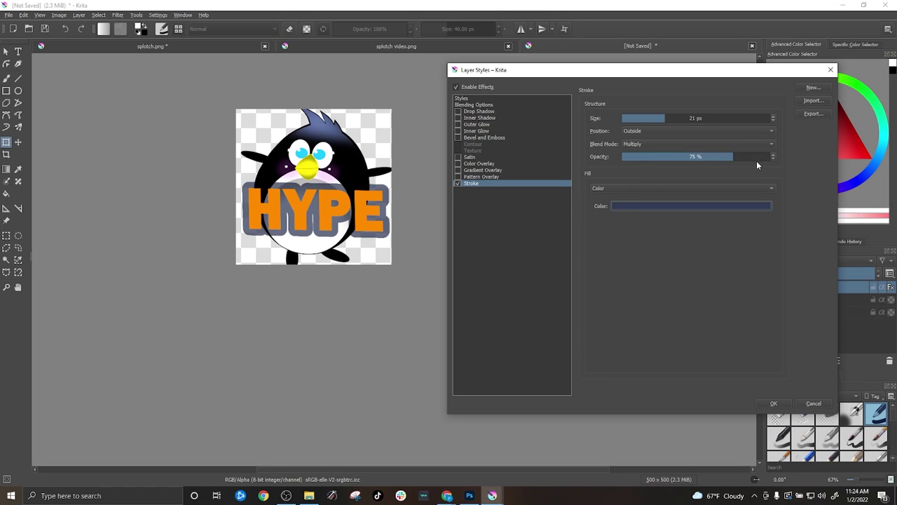
pyautogui.moveTo(756, 160); pyautogui.dragTo(774, 160)
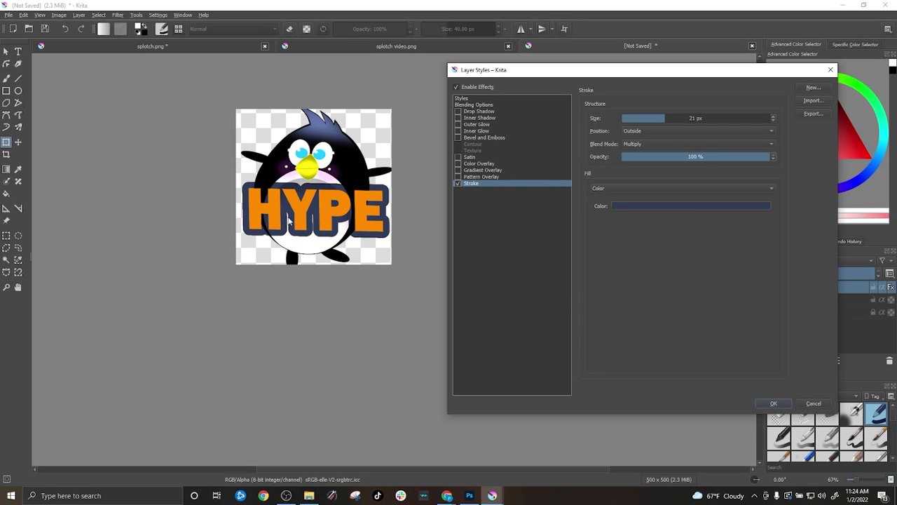
# Step: Sample black from the penguin as the HYPE stroke colour, then add an Inner Bevel and Emboss
pyautogui.click(671, 206)
pyautogui.click(707, 302)
pyautogui.click(272, 178)
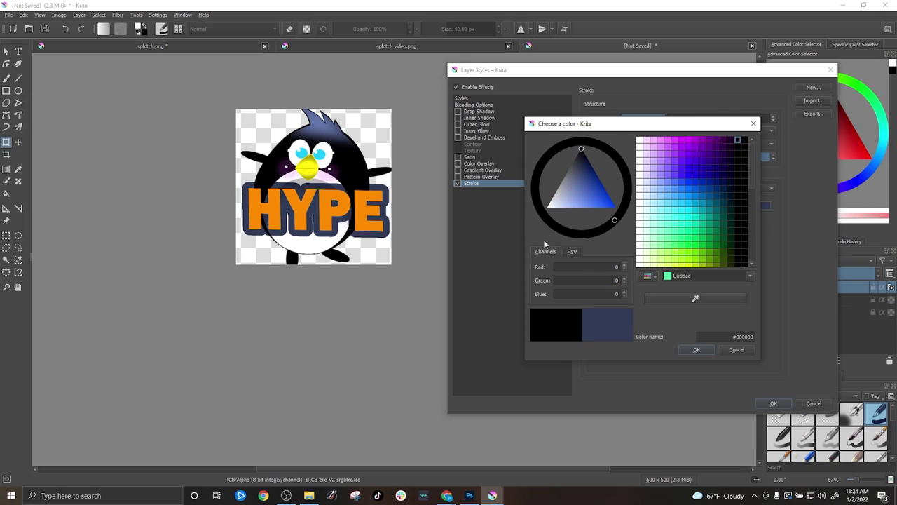
pyautogui.click(697, 349)
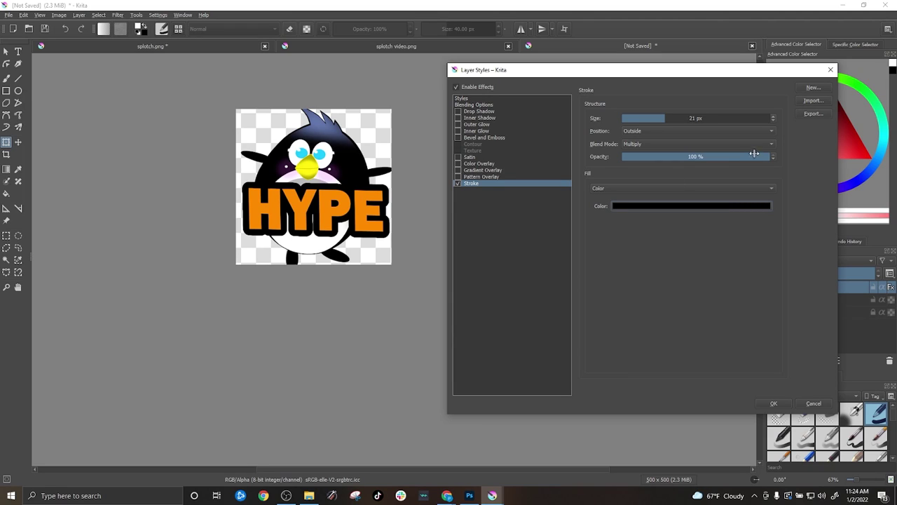
pyautogui.click(501, 138)
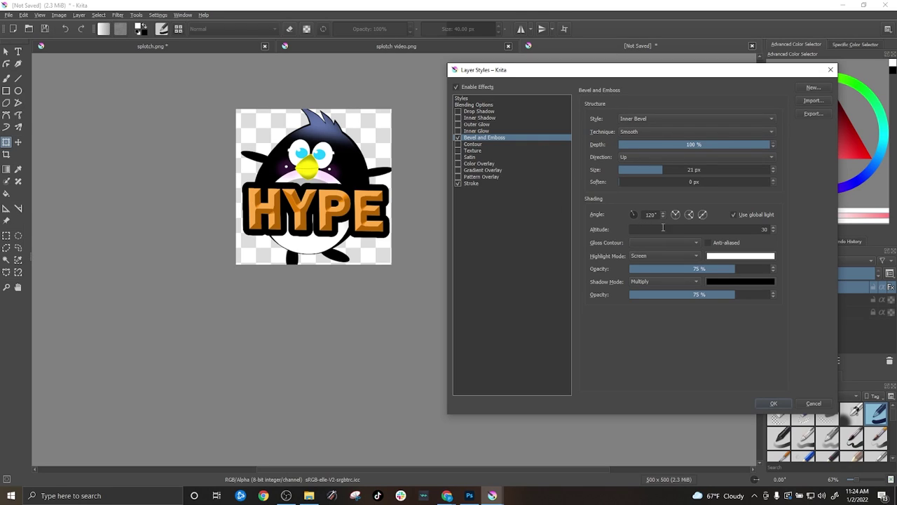
# Step: Apply the HYPE layer styles and scale the Penguin layer up past the canvas edges
pyautogui.click(774, 407)
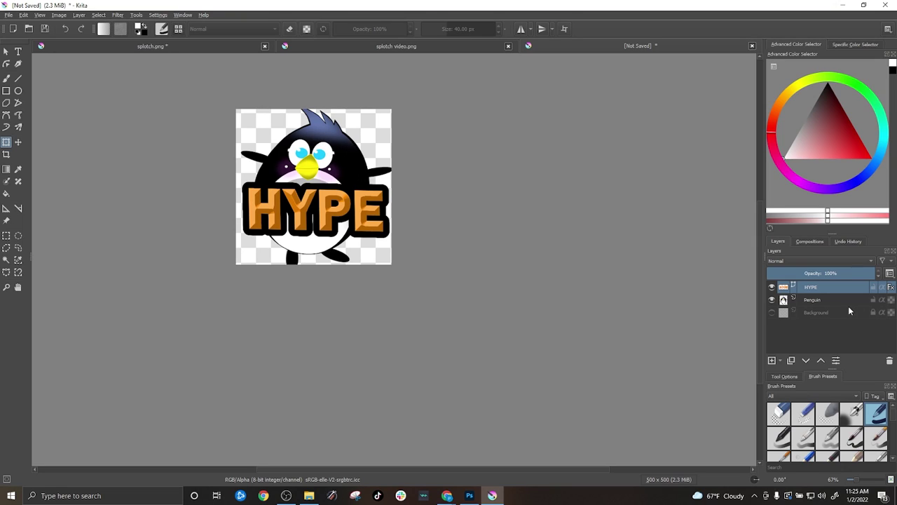
pyautogui.click(828, 300)
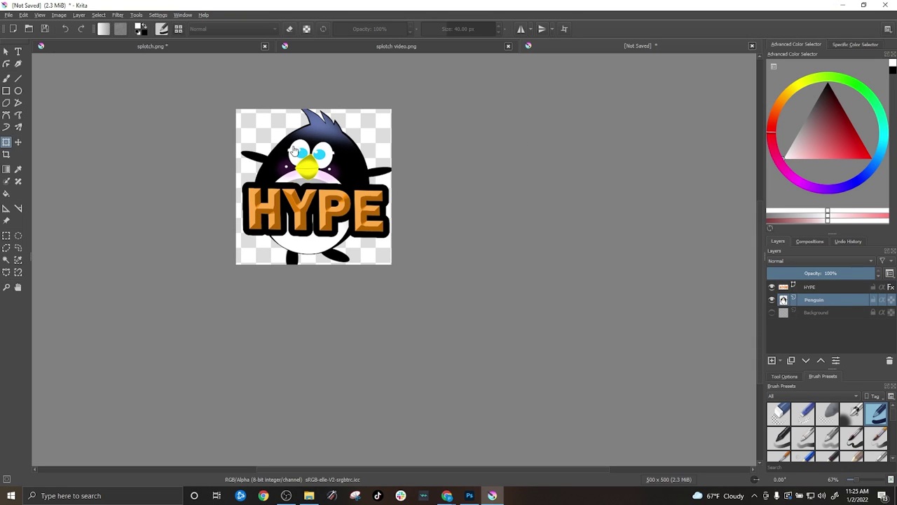
pyautogui.moveTo(240, 103); pyautogui.dragTo(210, 68)
pyautogui.moveTo(326, 175); pyautogui.dragTo(333, 188)
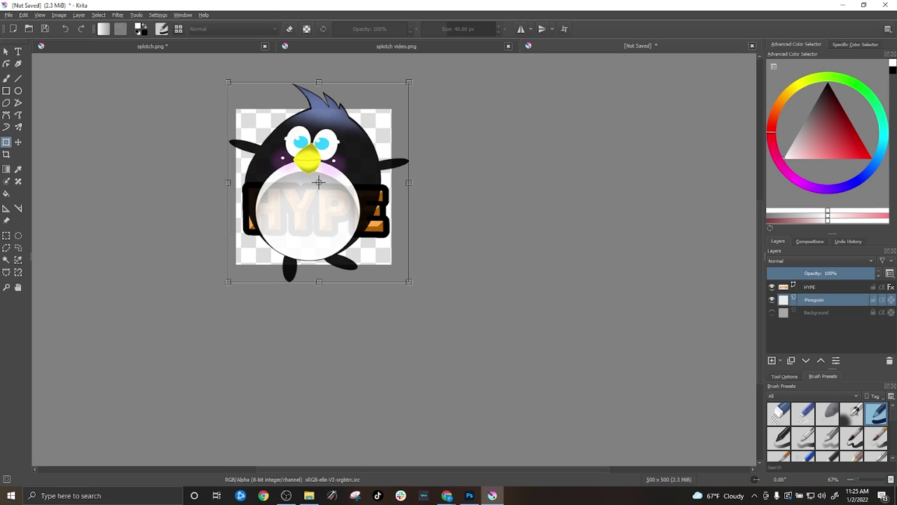
pyautogui.click(821, 289)
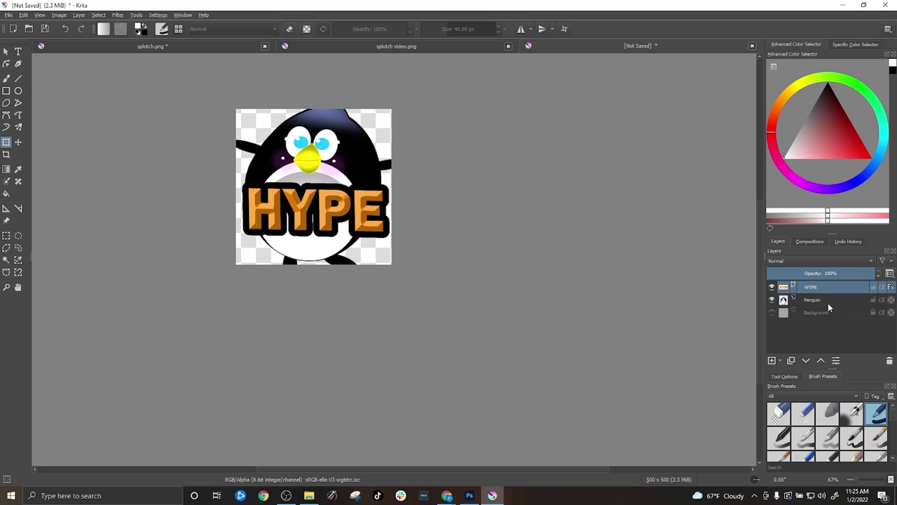
# Step: Keep HYPE stacked above Penguin and check layer visibility, leaving the white background hidden
pyautogui.hotkey('ctrl', 'pagedown')
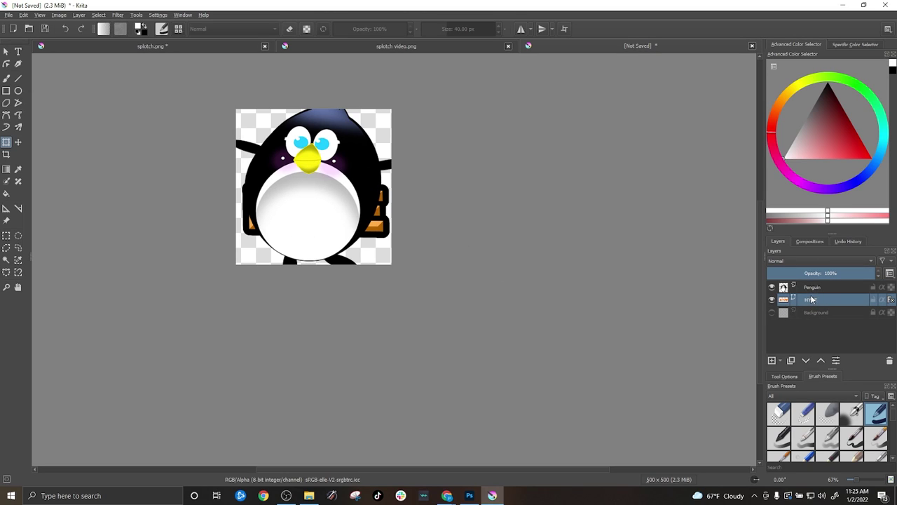
pyautogui.moveTo(811, 299)
pyautogui.mouseDown()
pyautogui.moveTo(818, 285)
pyautogui.moveTo(818, 293)
pyautogui.mouseUp()
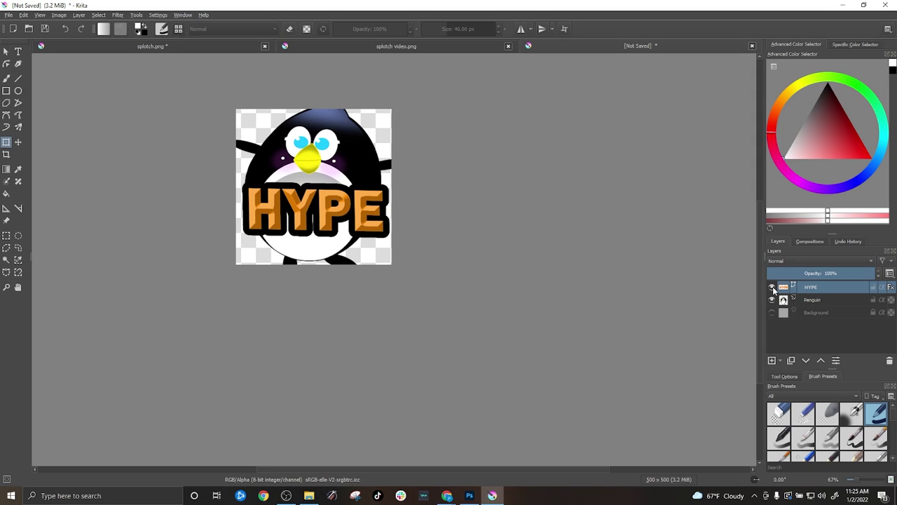
pyautogui.click(771, 288)
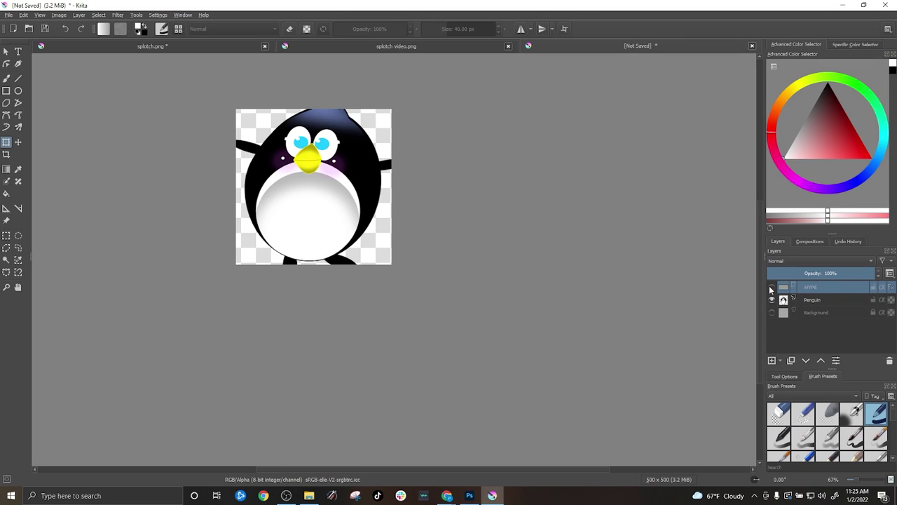
pyautogui.click(772, 287)
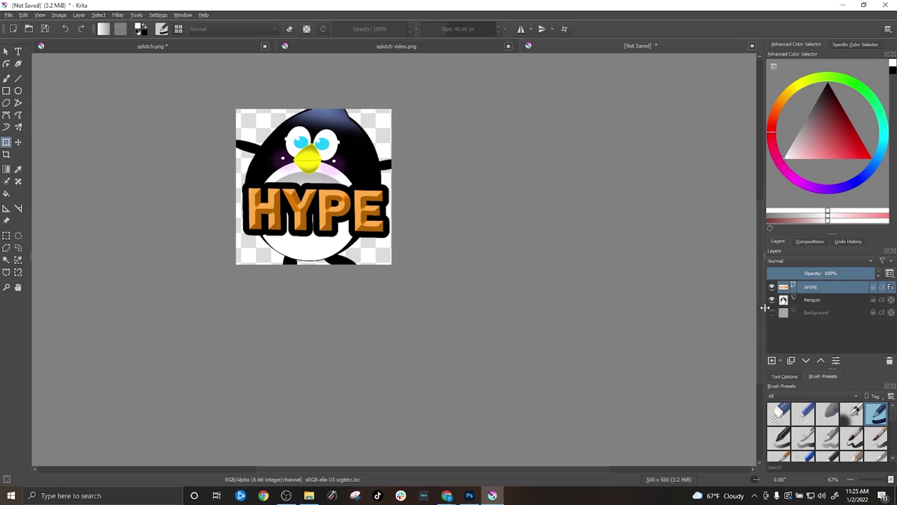
pyautogui.click(772, 313)
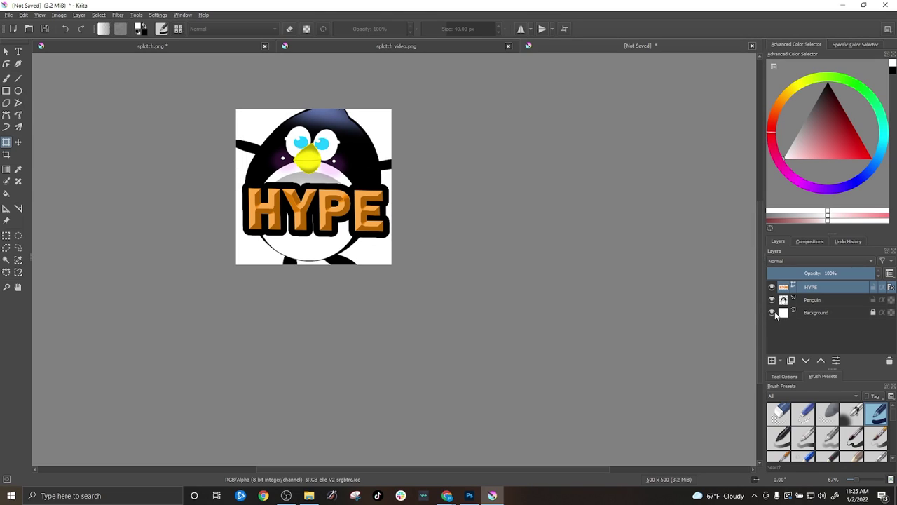
pyautogui.click(772, 312)
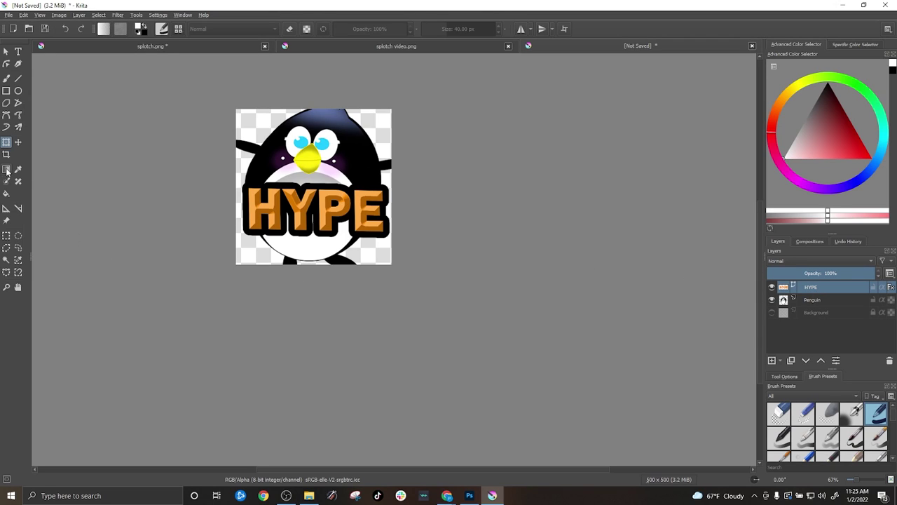
# Step: Enlarge and widen the HYPE text across the penguin's belly and apply the transform
pyautogui.click(325, 214)
pyautogui.moveTo(250, 189); pyautogui.dragTo(234, 171)
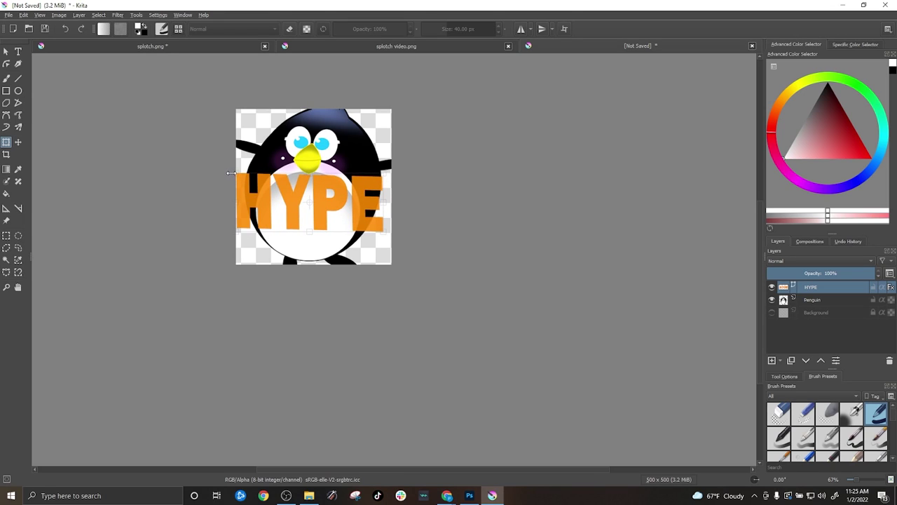
pyautogui.moveTo(320, 200); pyautogui.dragTo(331, 201)
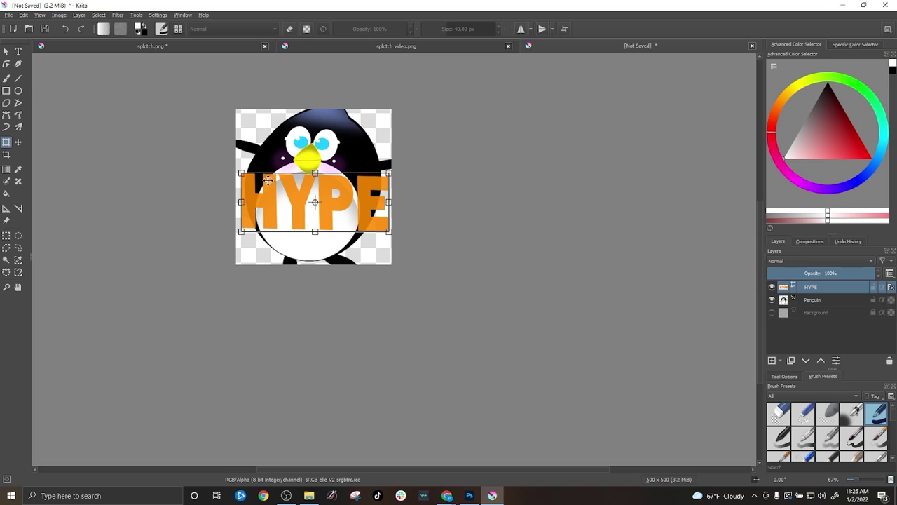
pyautogui.moveTo(241, 173); pyautogui.dragTo(236, 171)
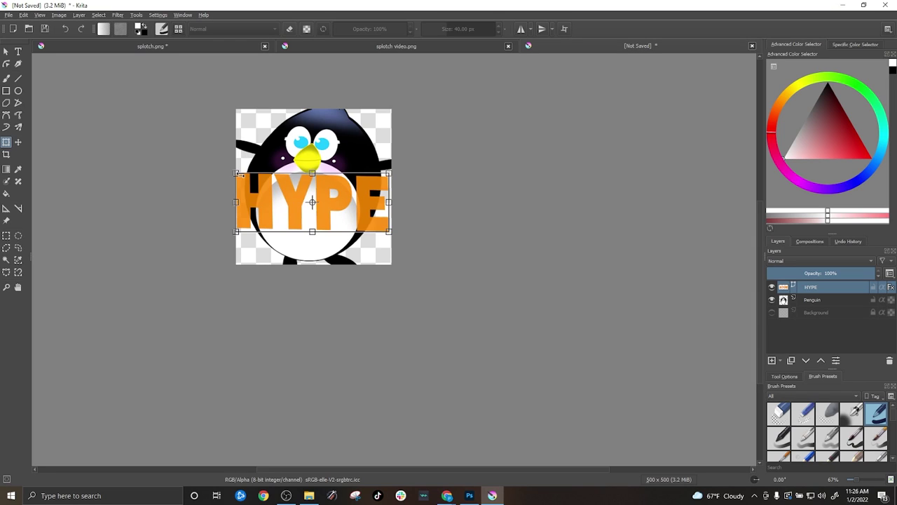
pyautogui.moveTo(312, 204); pyautogui.dragTo(315, 207)
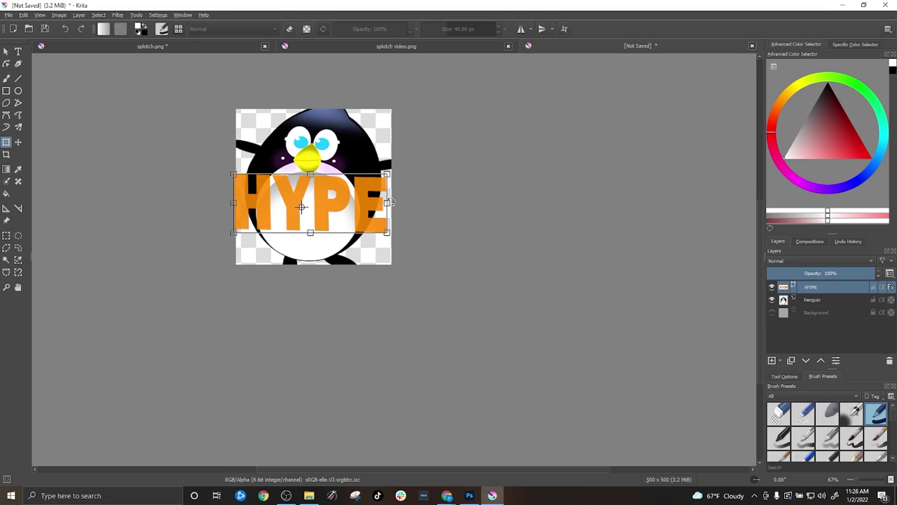
pyautogui.moveTo(392, 202); pyautogui.dragTo(397, 201)
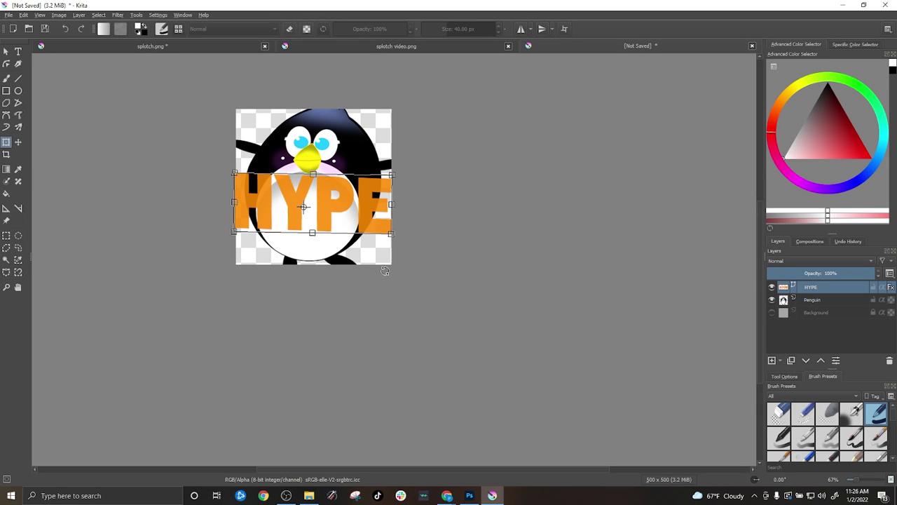
pyautogui.press('Return')
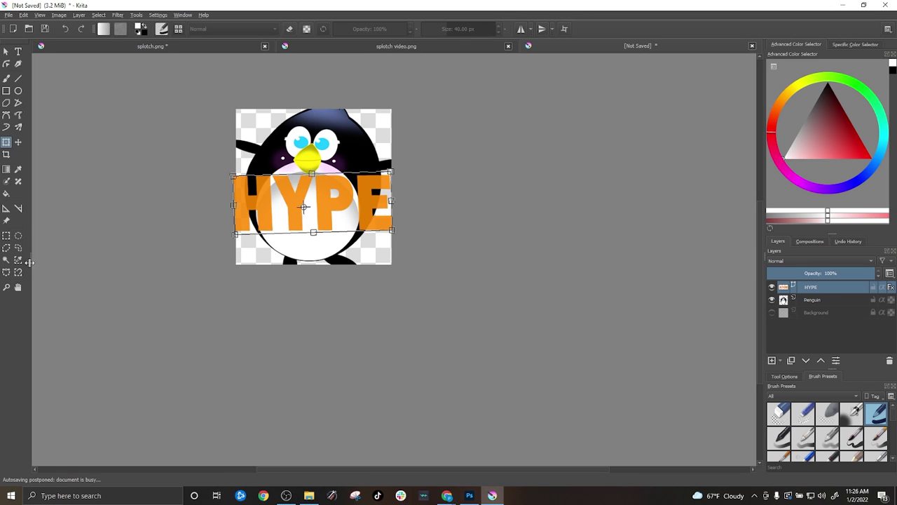
# Step: Narrow the HYPE text so it fits inside the canvas edges and commit the change
pyautogui.click(6, 52)
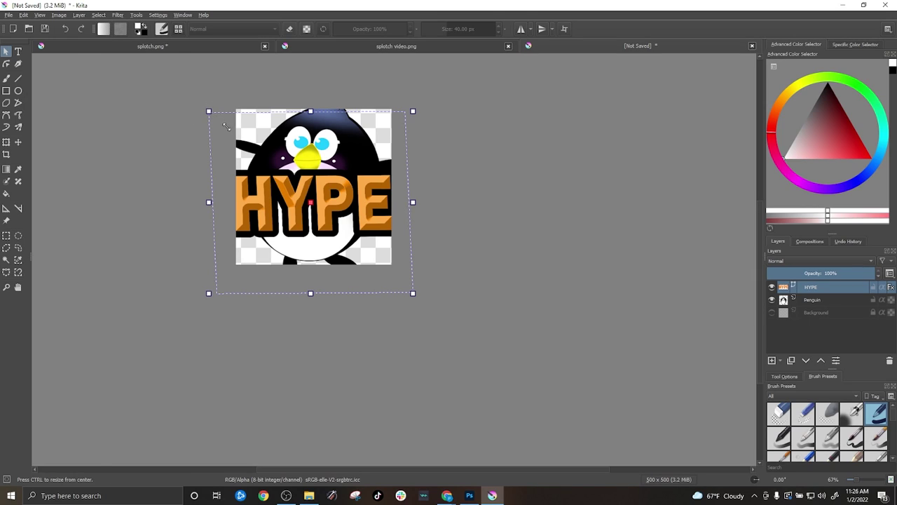
pyautogui.click(6, 142)
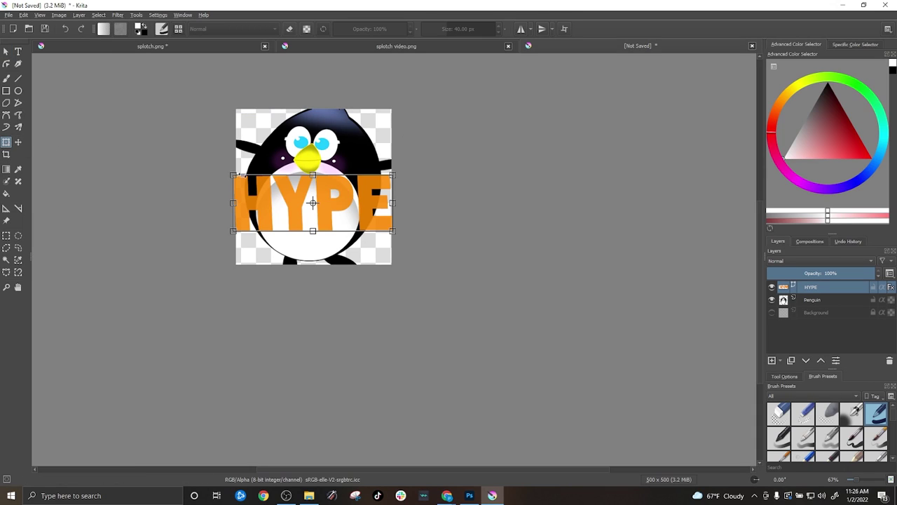
pyautogui.moveTo(231, 174); pyautogui.dragTo(240, 176)
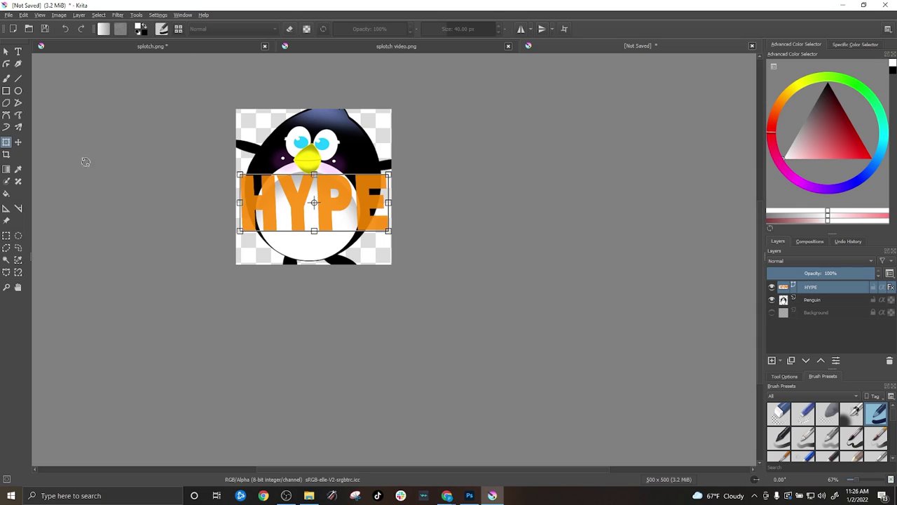
pyautogui.click(6, 52)
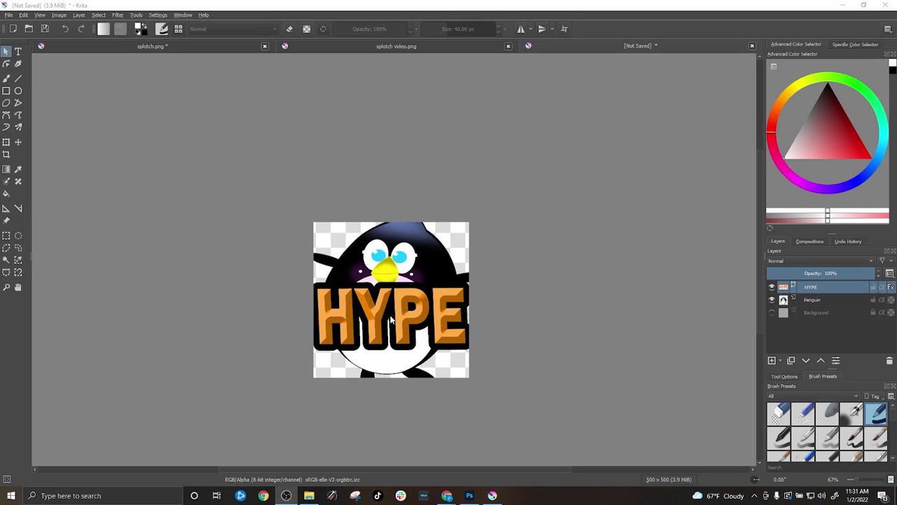
# Step: Flatten the HYPE, Penguin and Background layers with Flatten Image, accepting the hidden-layer warning
pyautogui.hotkey('ctrl', 't')
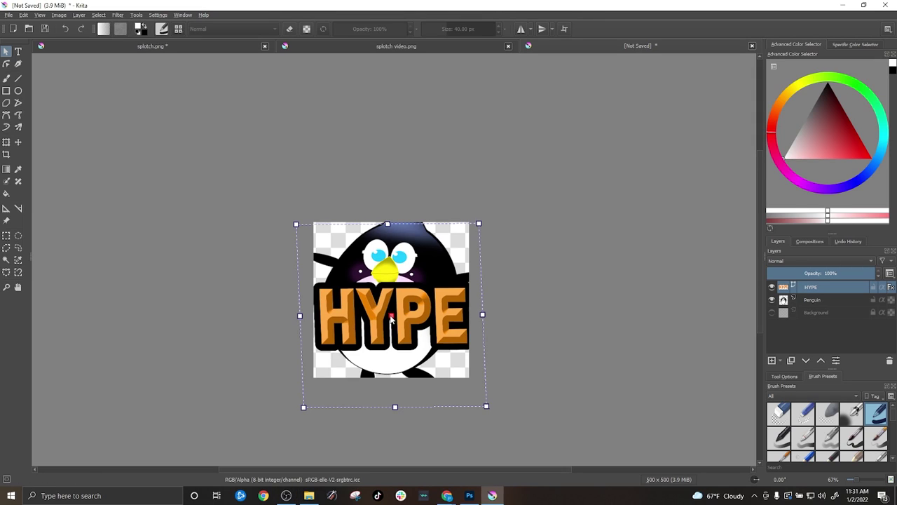
pyautogui.rightClick(813, 292)
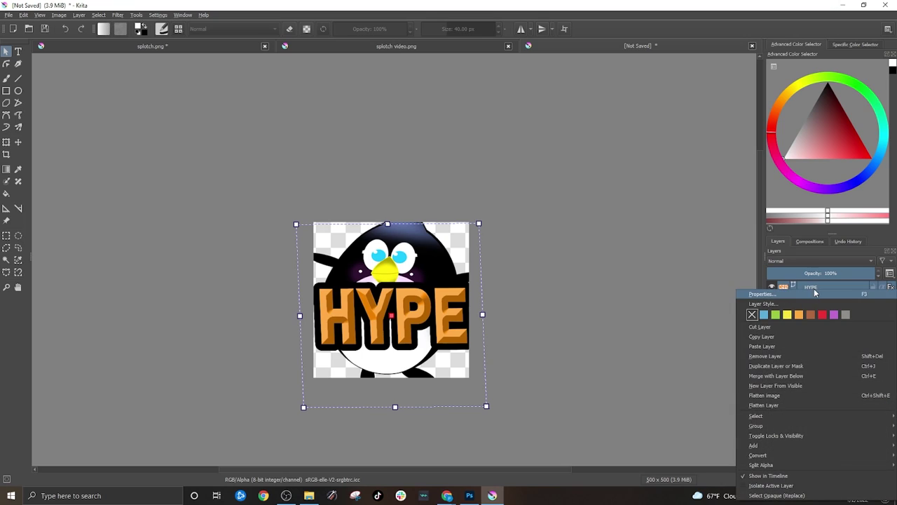
pyautogui.click(787, 397)
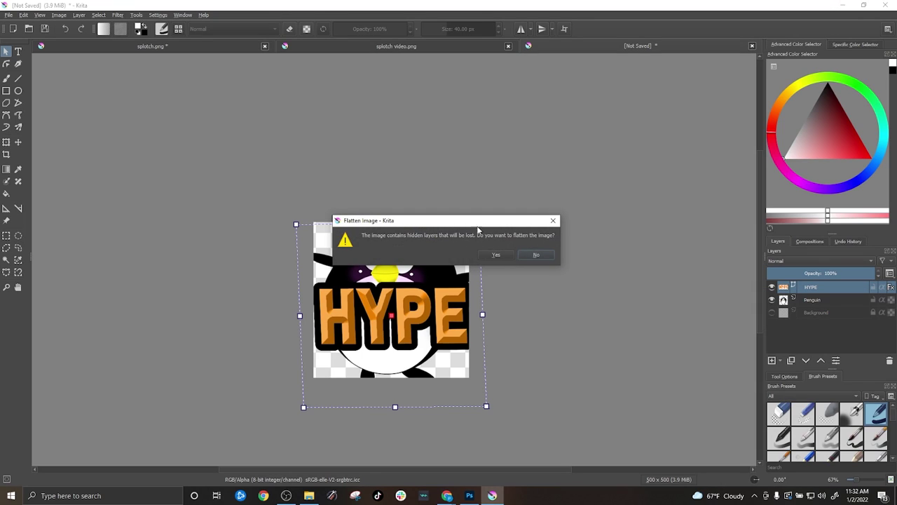
pyautogui.click(498, 254)
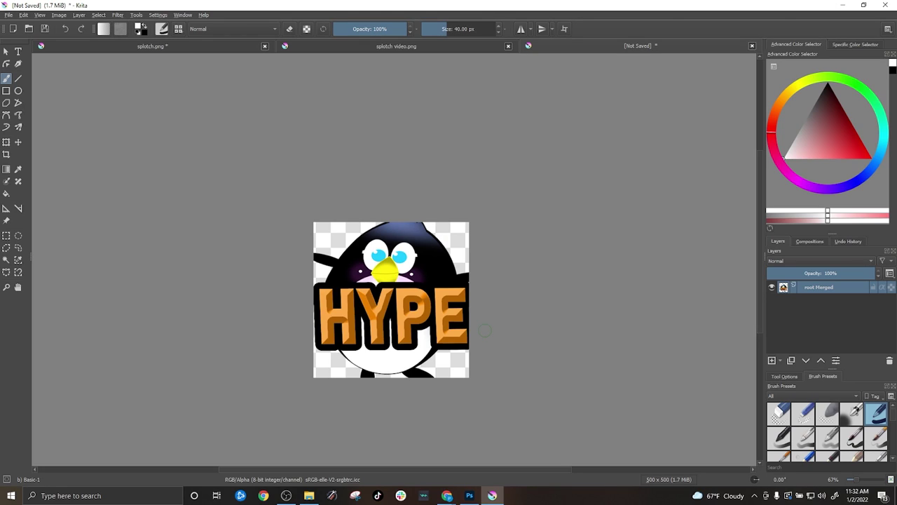
# Step: Undo Flatten Image to restore the separate HYPE, Penguin and Background layers
pyautogui.click(81, 15)
pyautogui.moveTo(53, 15)
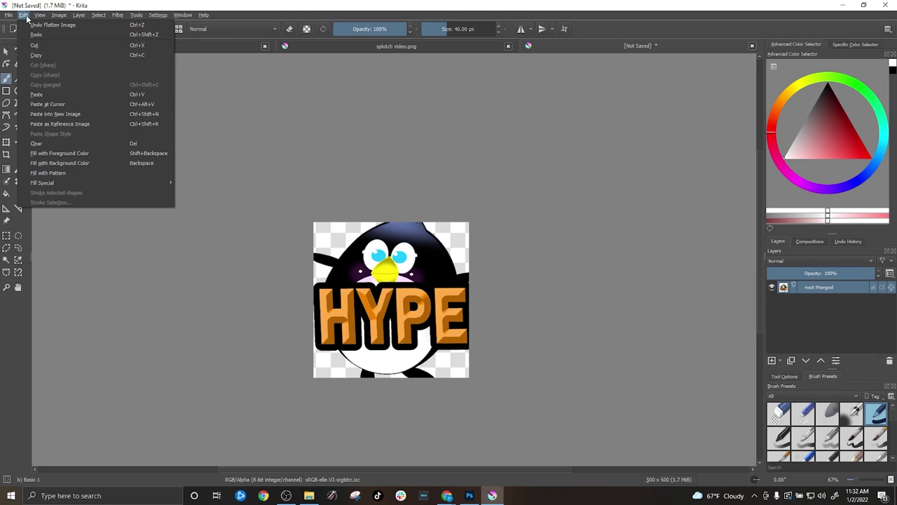
pyautogui.click(21, 24)
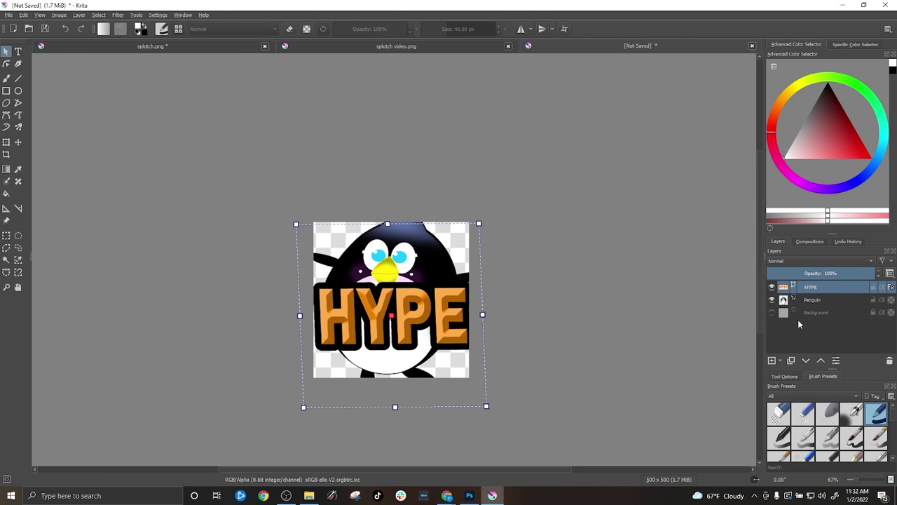
# Step: Bring up the Save As dialog and cancel it without saving
pyautogui.click(9, 15)
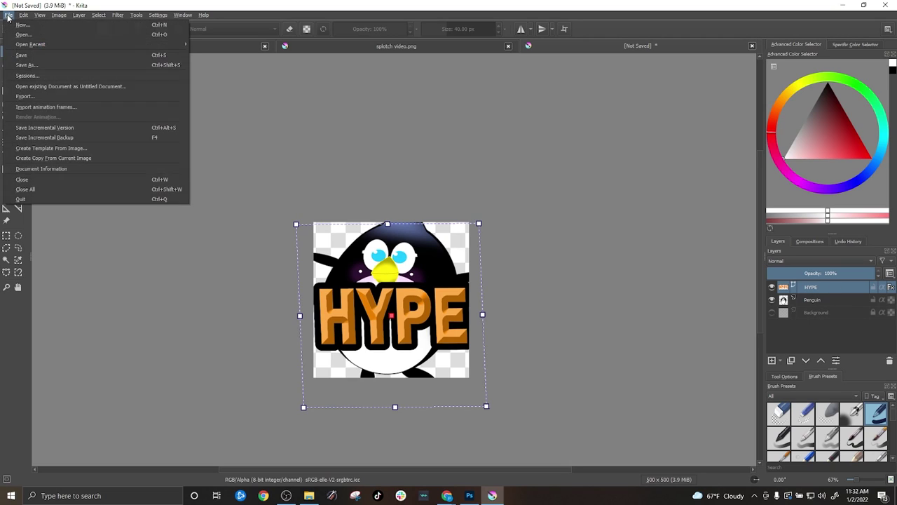
pyautogui.click(36, 64)
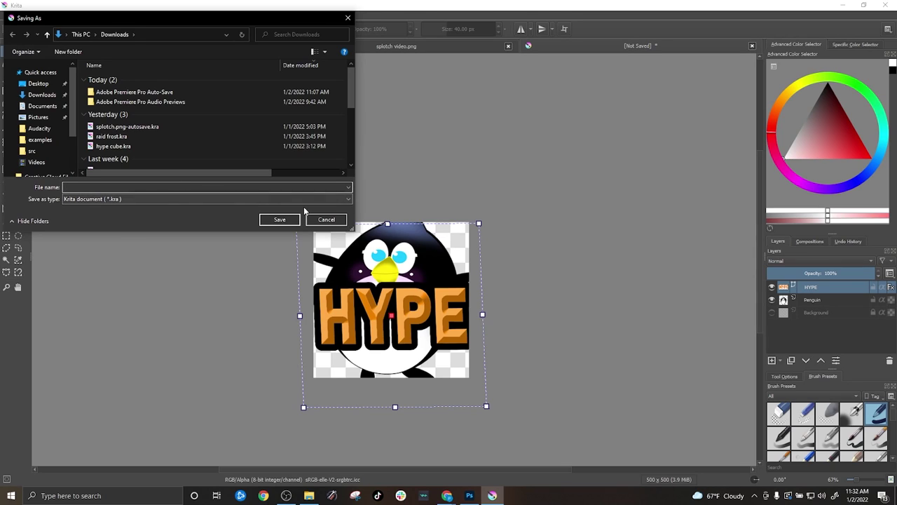
pyautogui.click(330, 224)
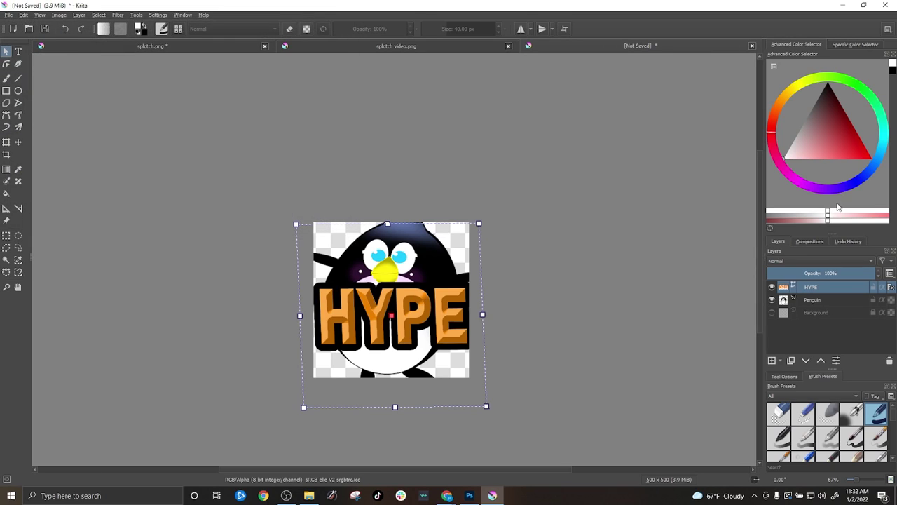
# Step: Flatten the HYPE, Penguin and Background layers again, discarding the hidden background
pyautogui.rightClick(818, 289)
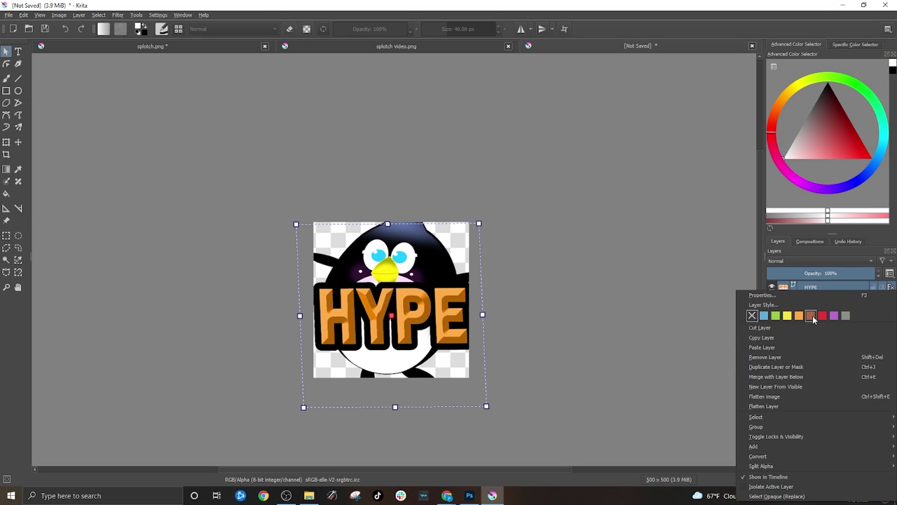
pyautogui.click(788, 396)
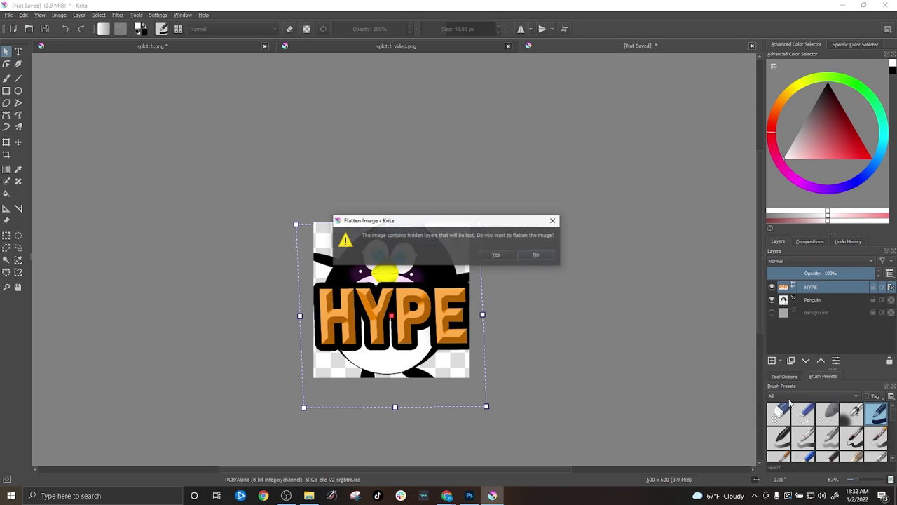
pyautogui.click(510, 253)
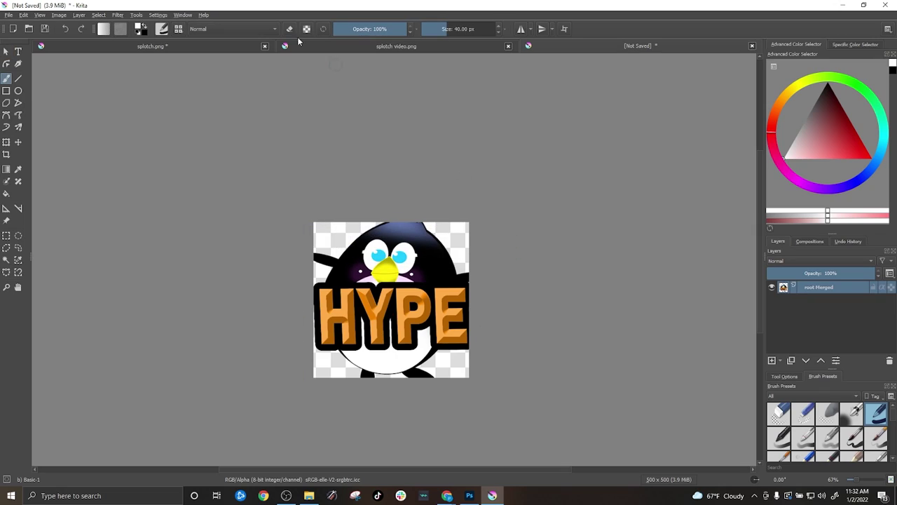
pyautogui.click(60, 15)
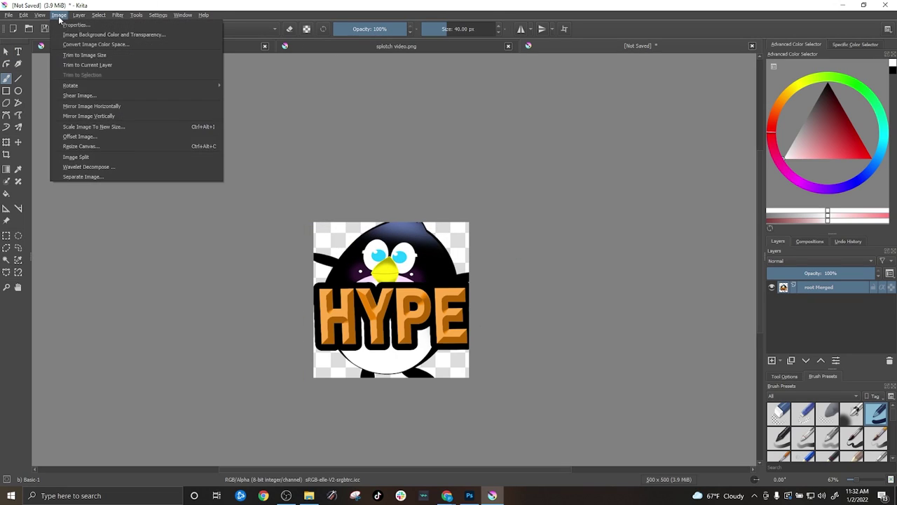
# Step: Scale the whole image from 500 × 500 to 112 × 112 px with Scale Image To New Size
pyautogui.click(87, 131)
pyautogui.click(440, 180)
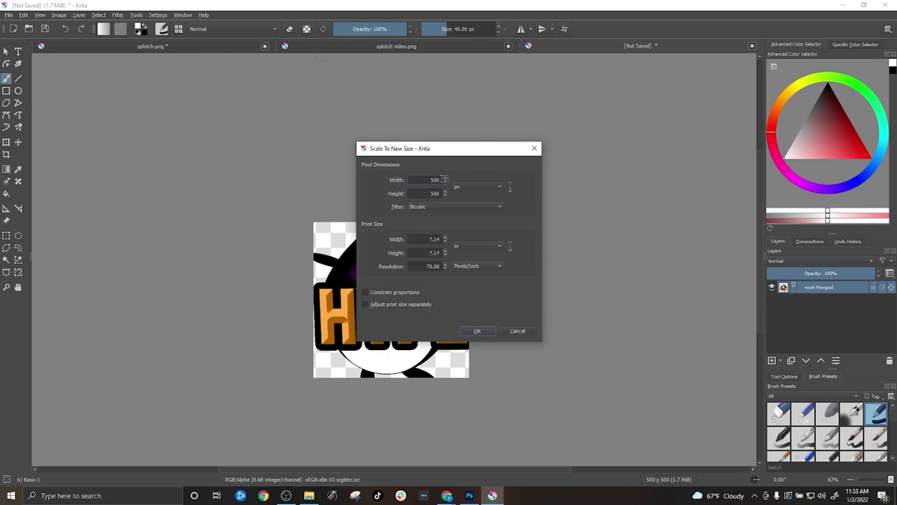
pyautogui.doubleClick(439, 179)
pyautogui.write('112')
pyautogui.doubleClick(435, 194)
pyautogui.write('112')
pyautogui.click(480, 332)
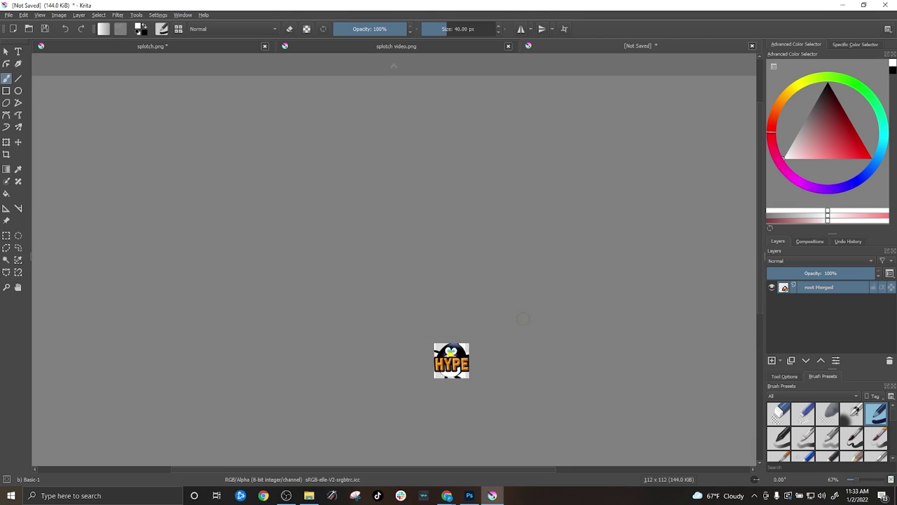
pyautogui.scroll(-1, 494, 384)
pyautogui.scroll(1, 568, 331)
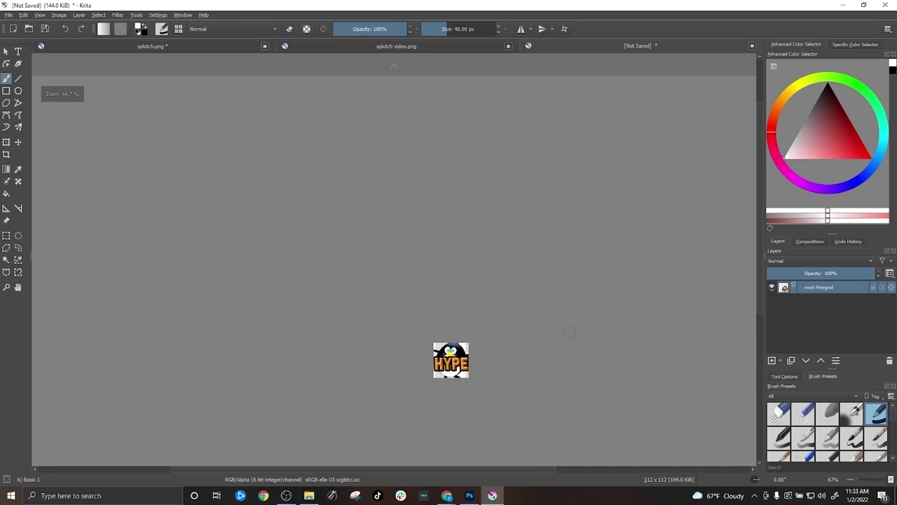
pyautogui.scroll(1, 557, 364)
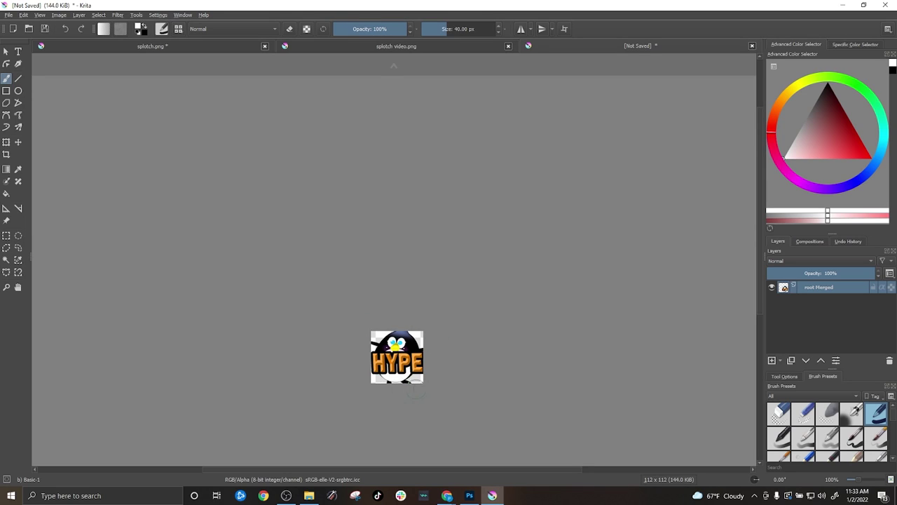
# Step: Save the image as PNG 'penguin hype.png' in Downloads, keeping transparency
pyautogui.click(9, 15)
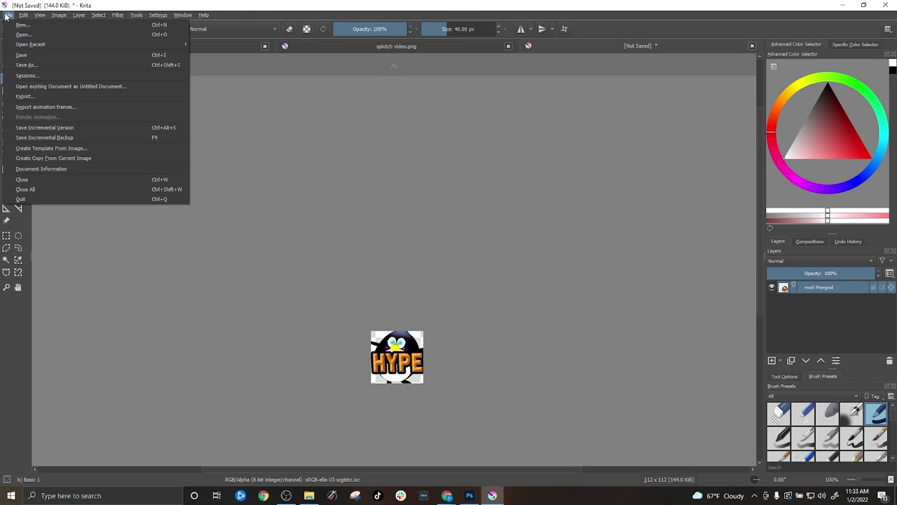
pyautogui.click(28, 67)
pyautogui.click(116, 199)
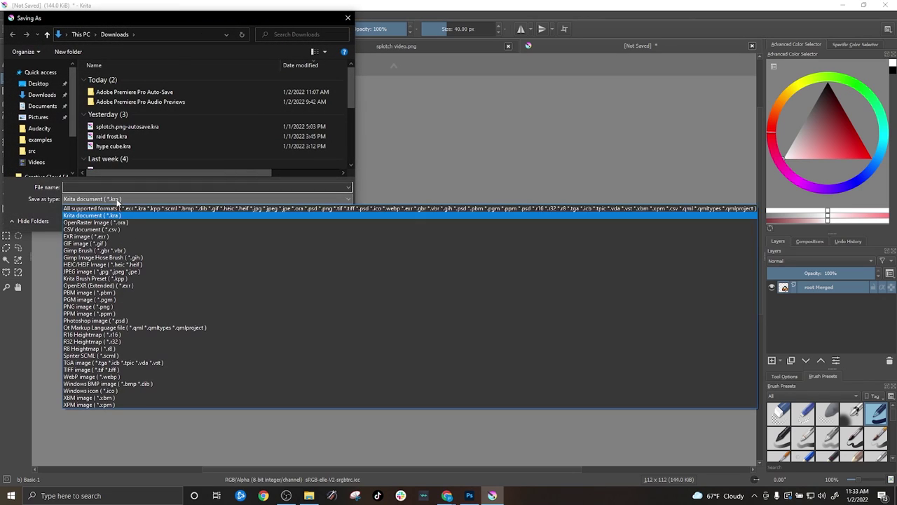
pyautogui.click(108, 307)
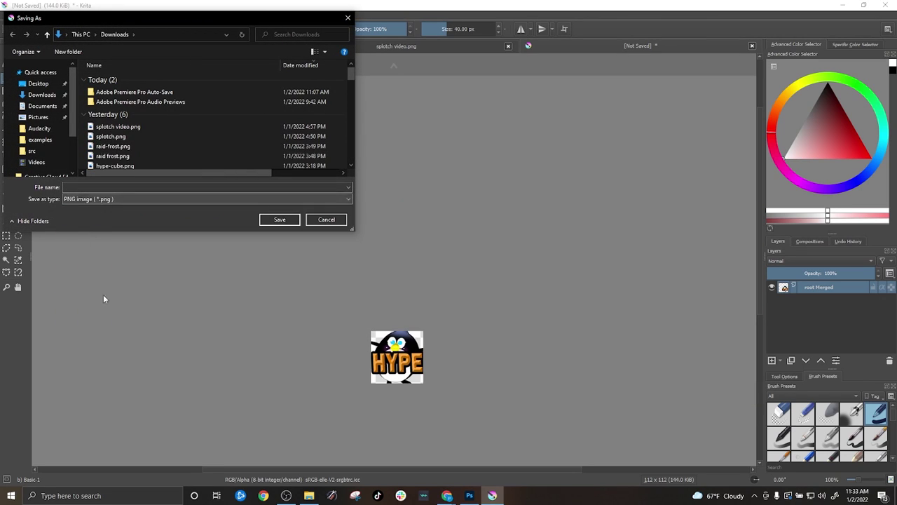
pyautogui.click(125, 187)
pyautogui.write('penguin')
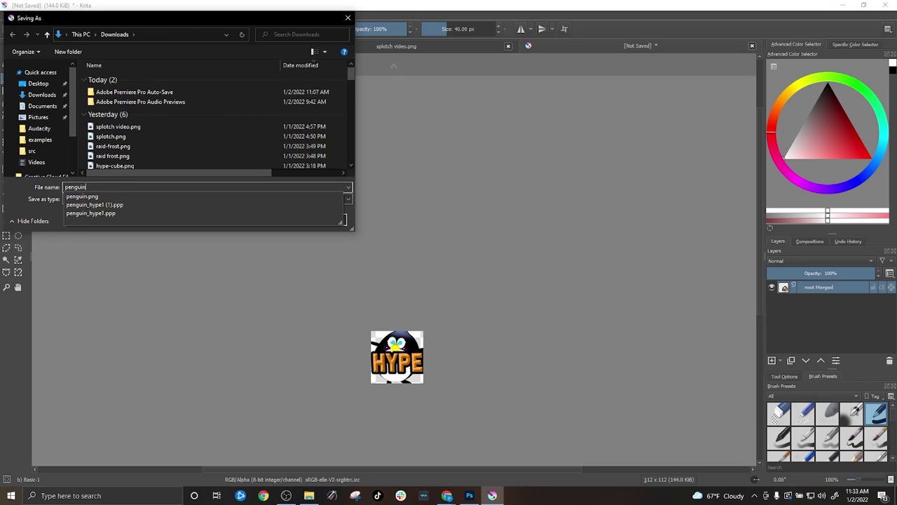
pyautogui.write('hype')
pyautogui.press('Return')
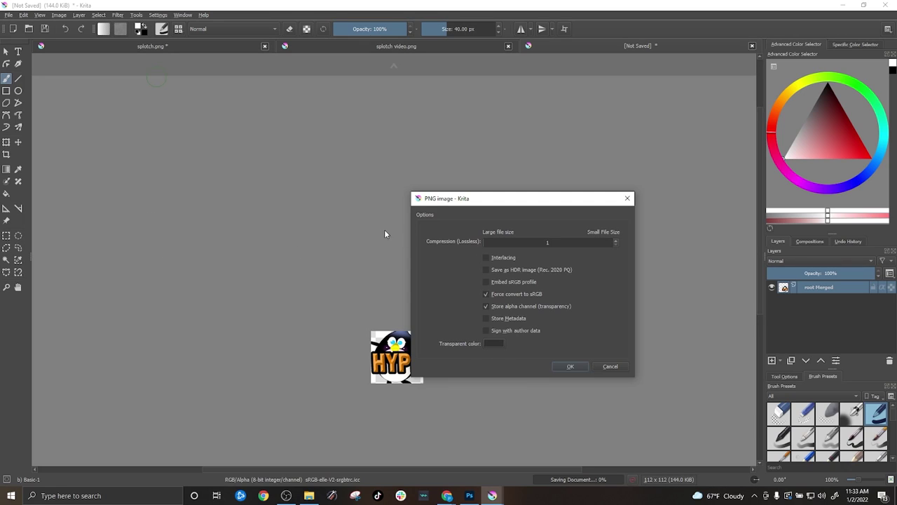
pyautogui.click(568, 366)
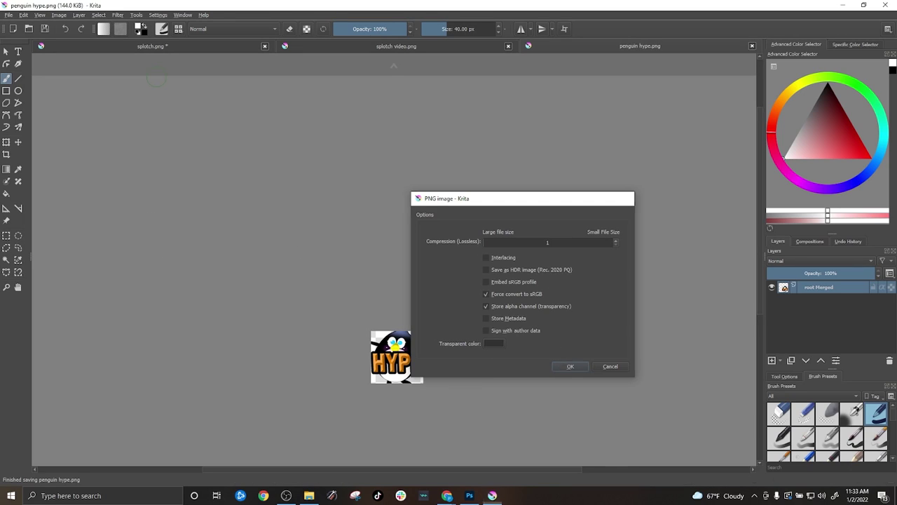